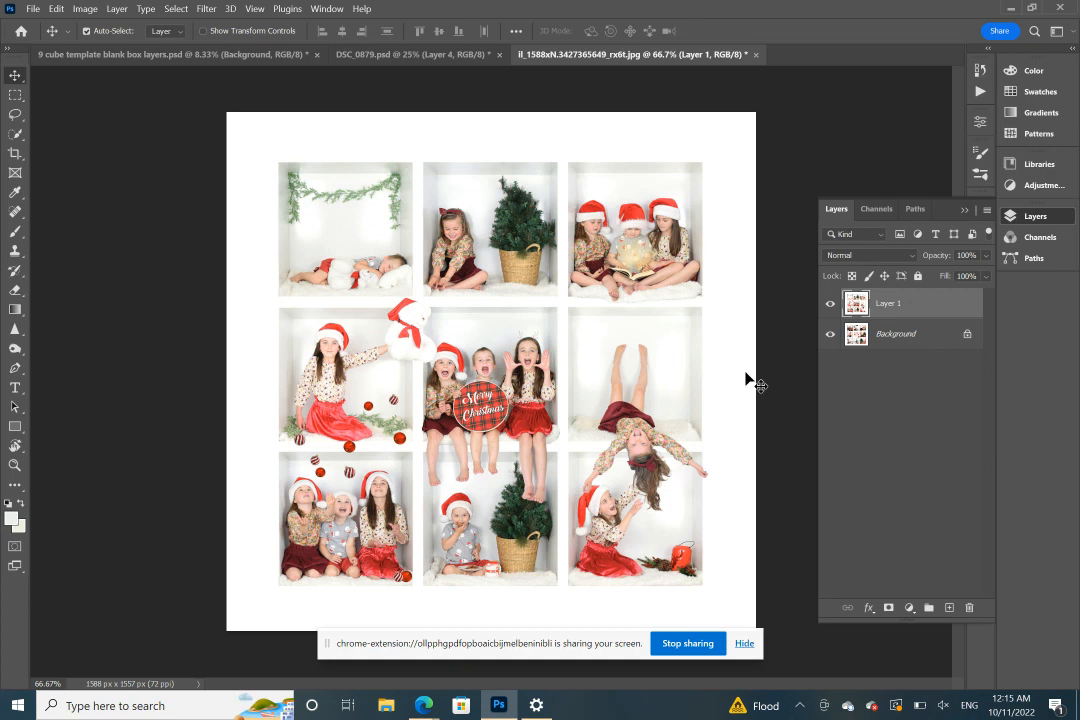
Step: Compare both example Christmas collages by hiding Layer 1, and review the blank nine-cube template and the DSC_0879.psd photo layers
click(831, 306)
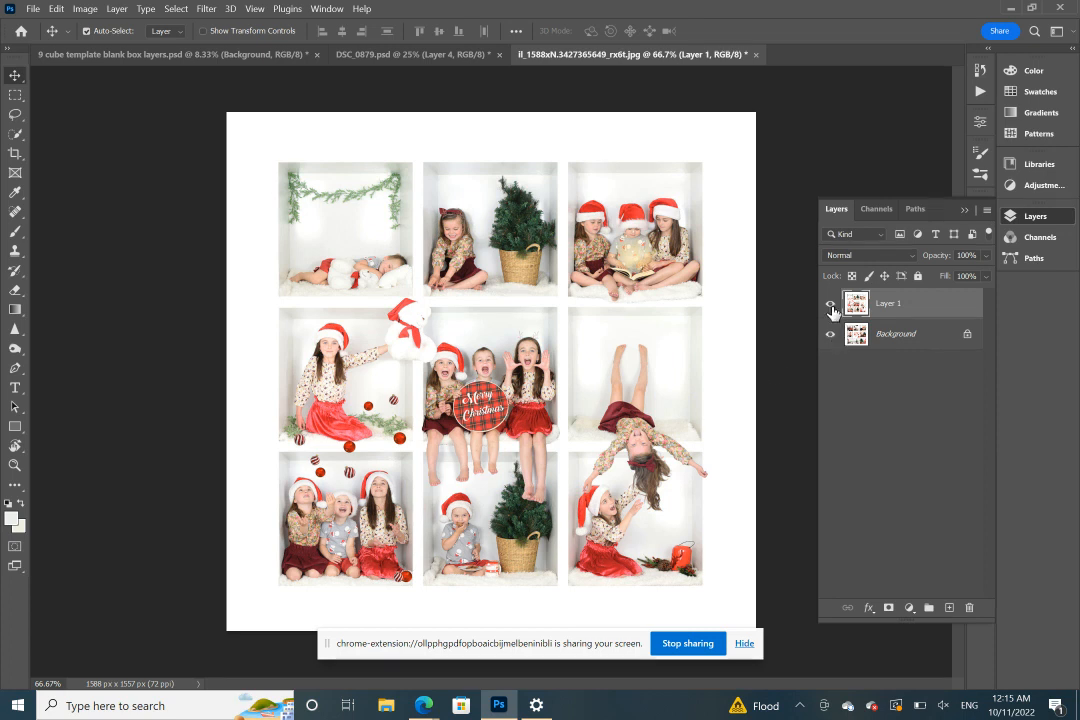
click(831, 307)
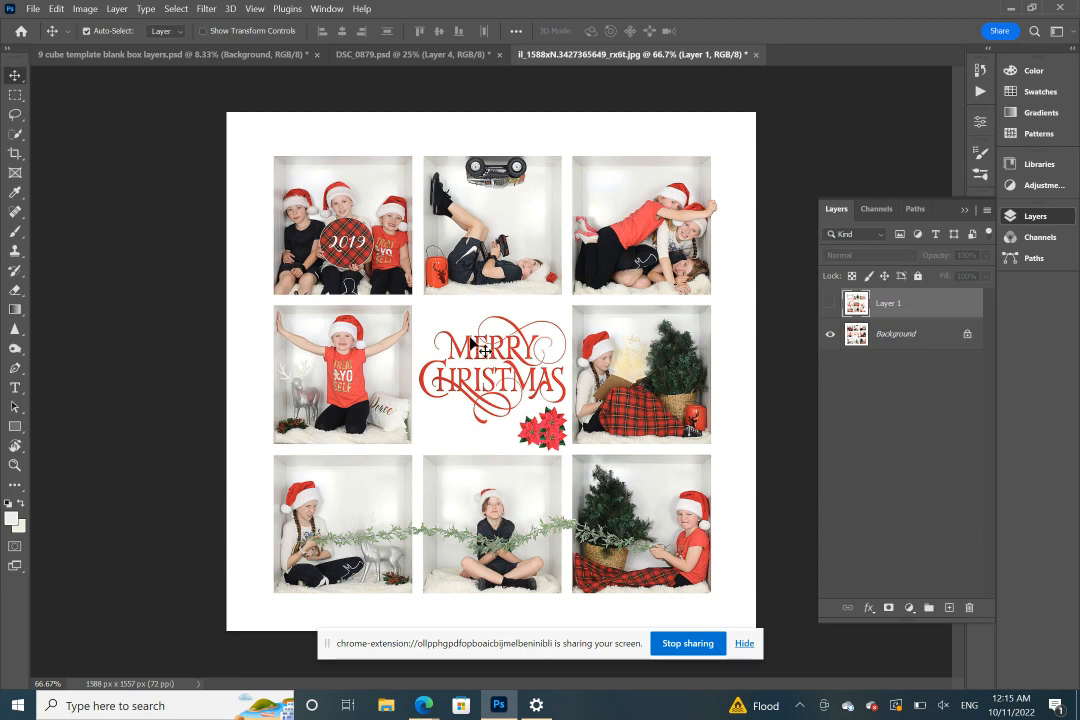
click(225, 55)
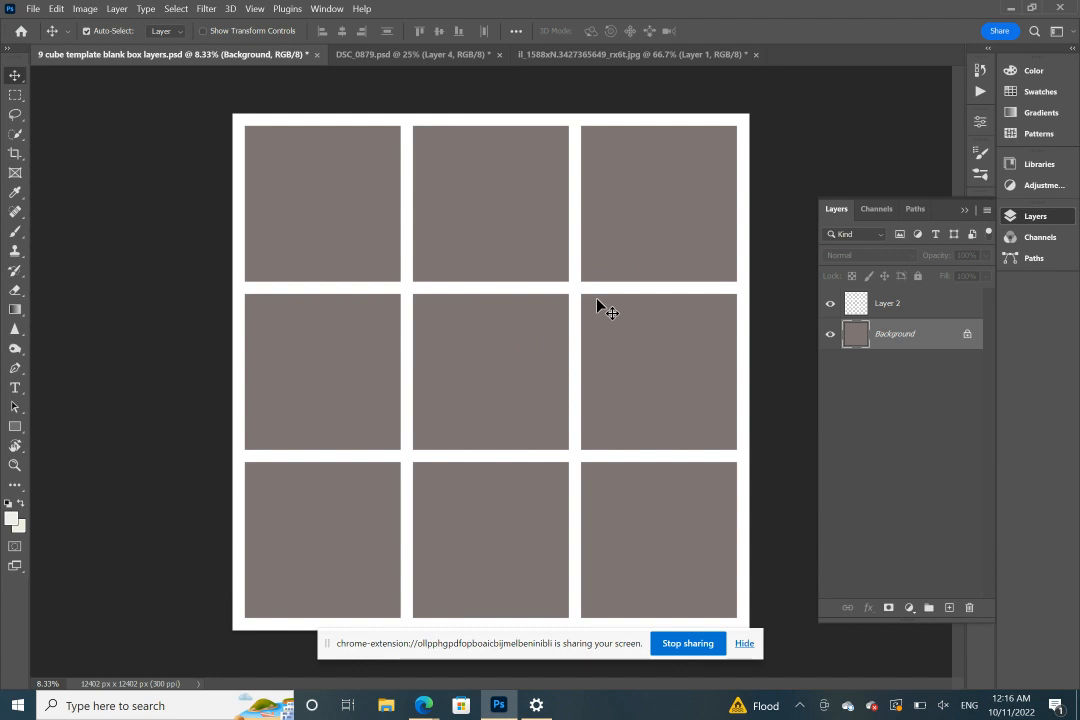
click(744, 643)
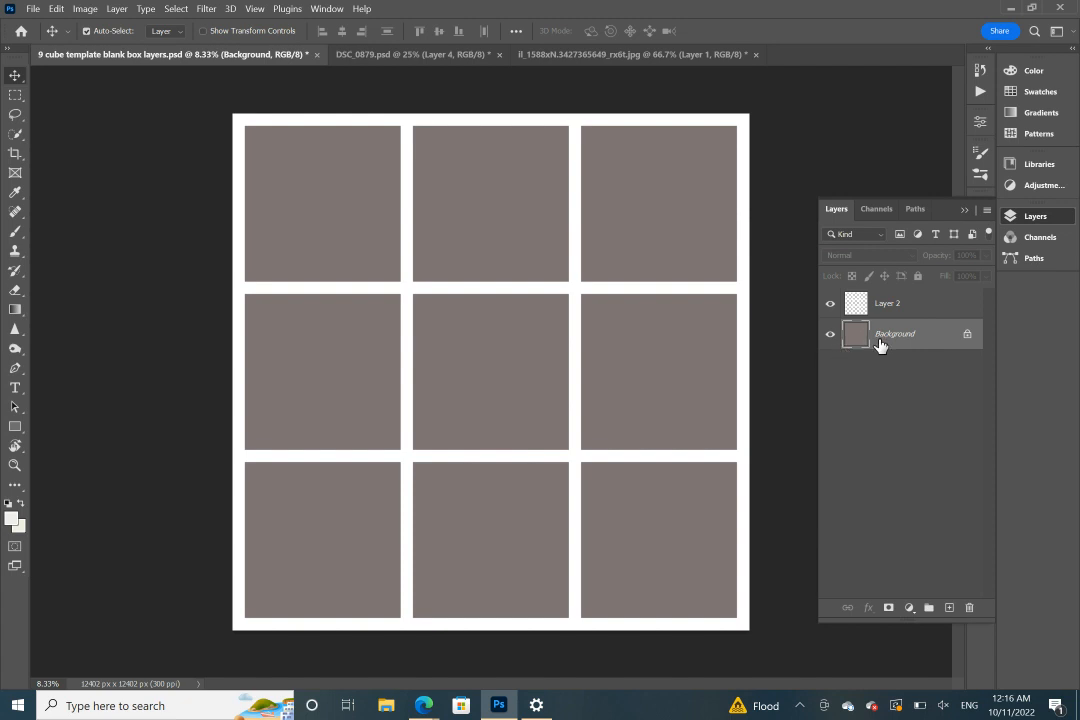
click(377, 64)
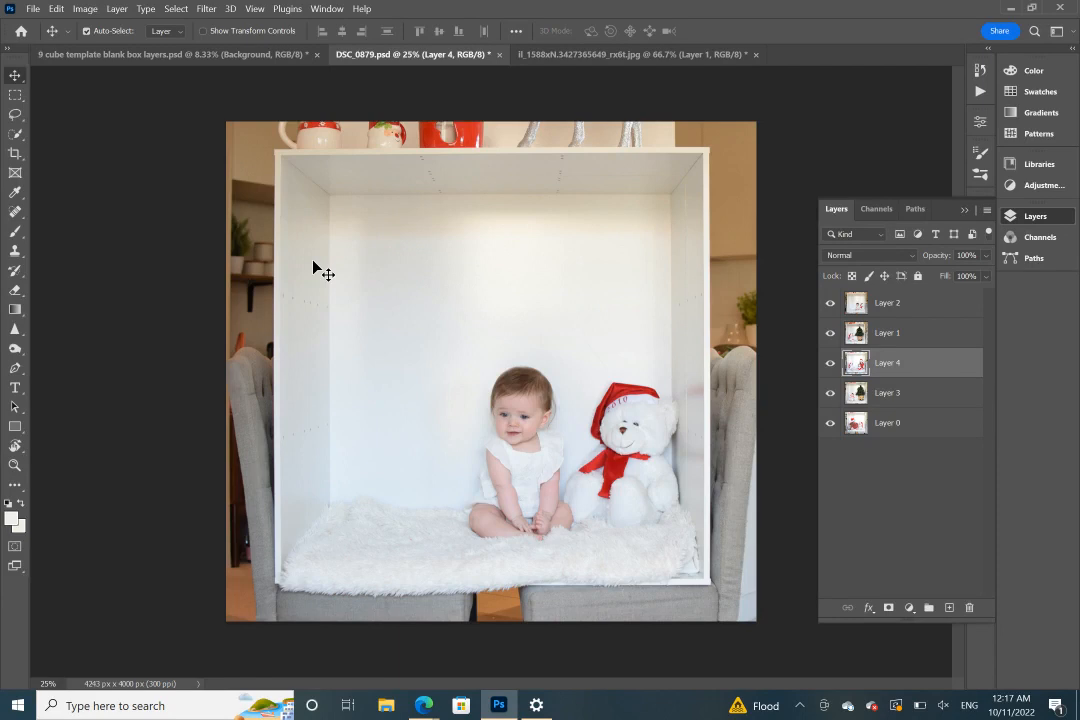
click(610, 58)
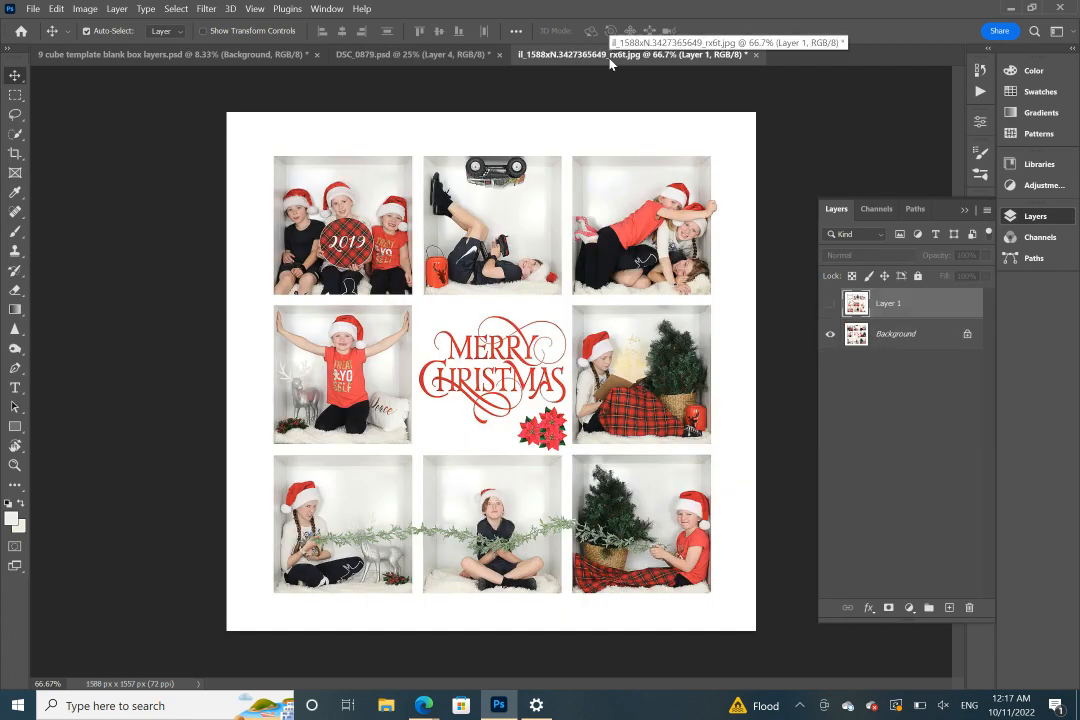
click(462, 57)
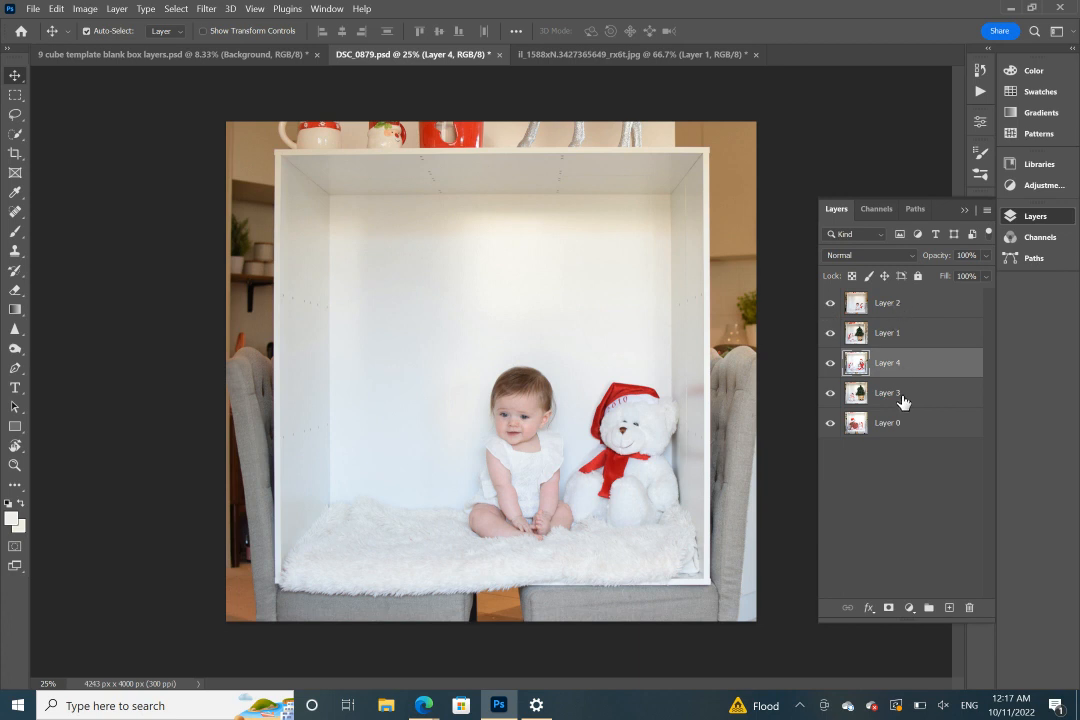
Step: Make a rectangular marquee selection on Layer 2 along the outer edges of the white box holding the baby and teddy
click(882, 311)
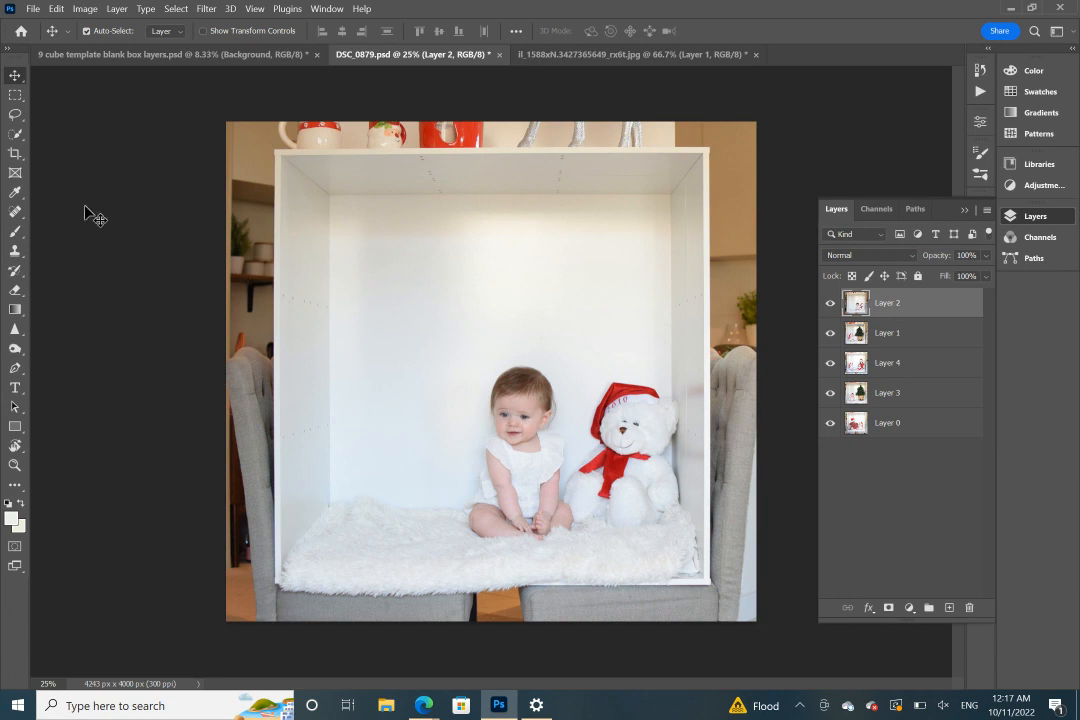
click(19, 96)
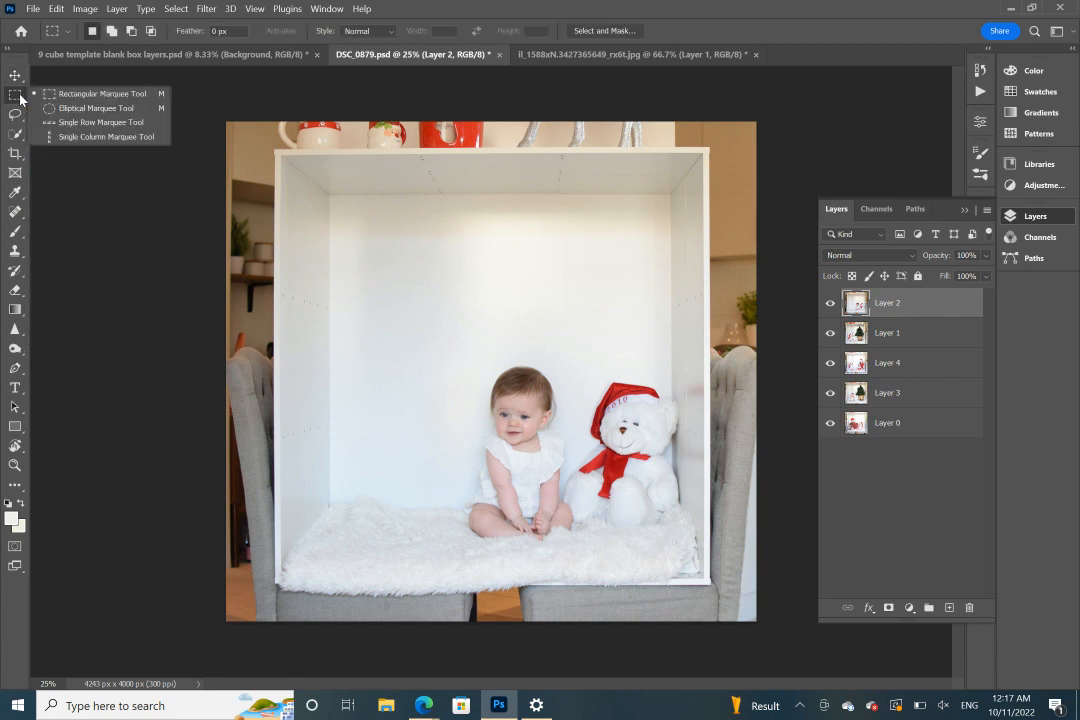
click(273, 147)
drag(273, 147, 711, 585)
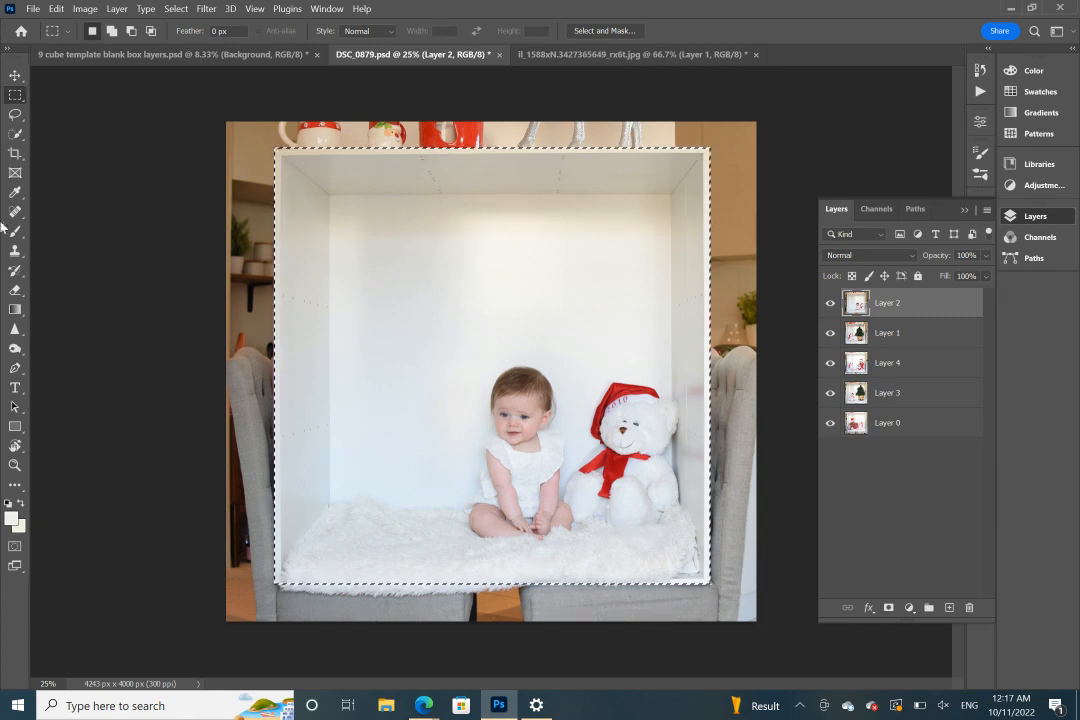
Step: Copy the selected baby-and-teddy box from DSC_0879.psd into the 9 cube template document with the Move tool
click(16, 75)
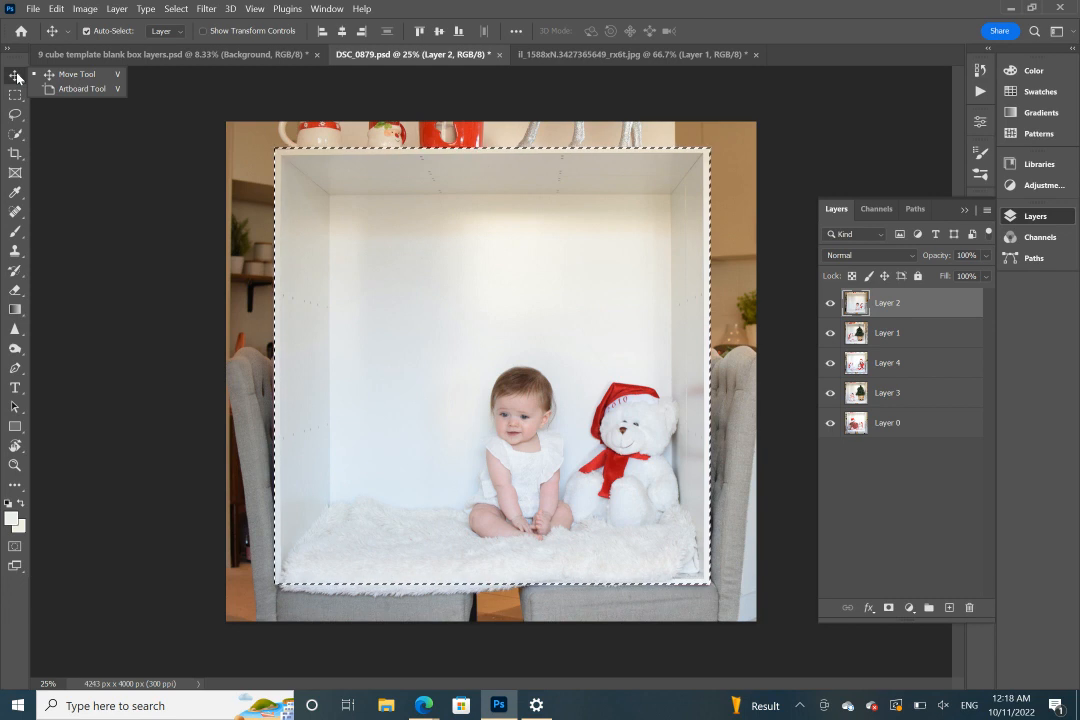
click(470, 285)
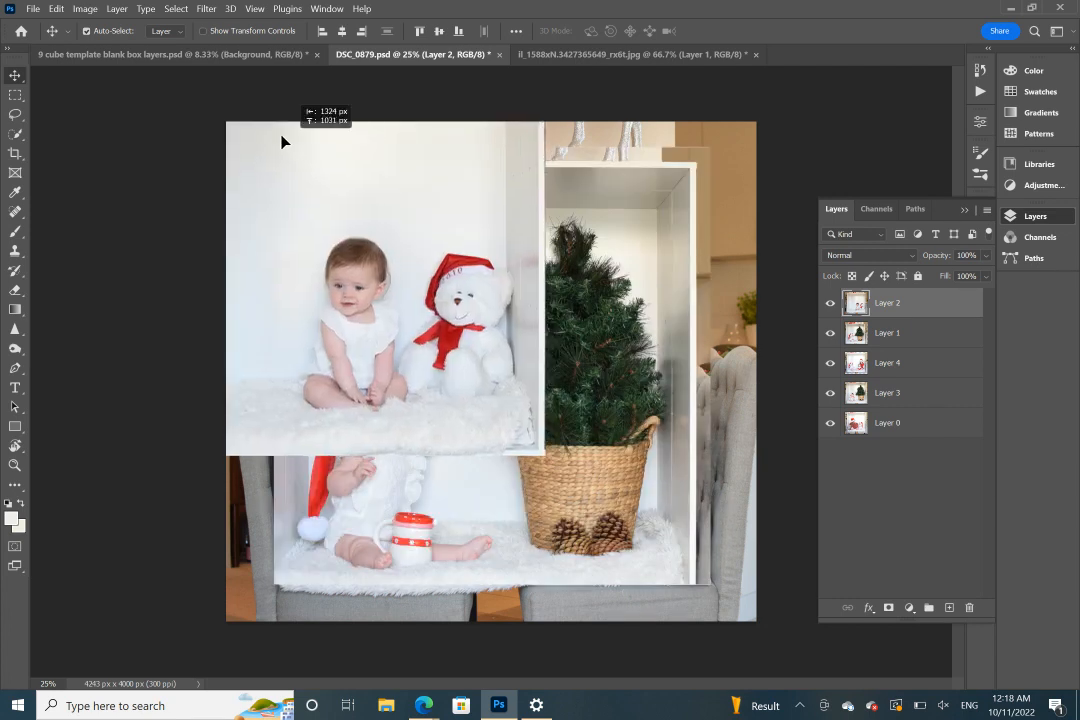
drag(280, 140, 210, 53)
click(207, 54)
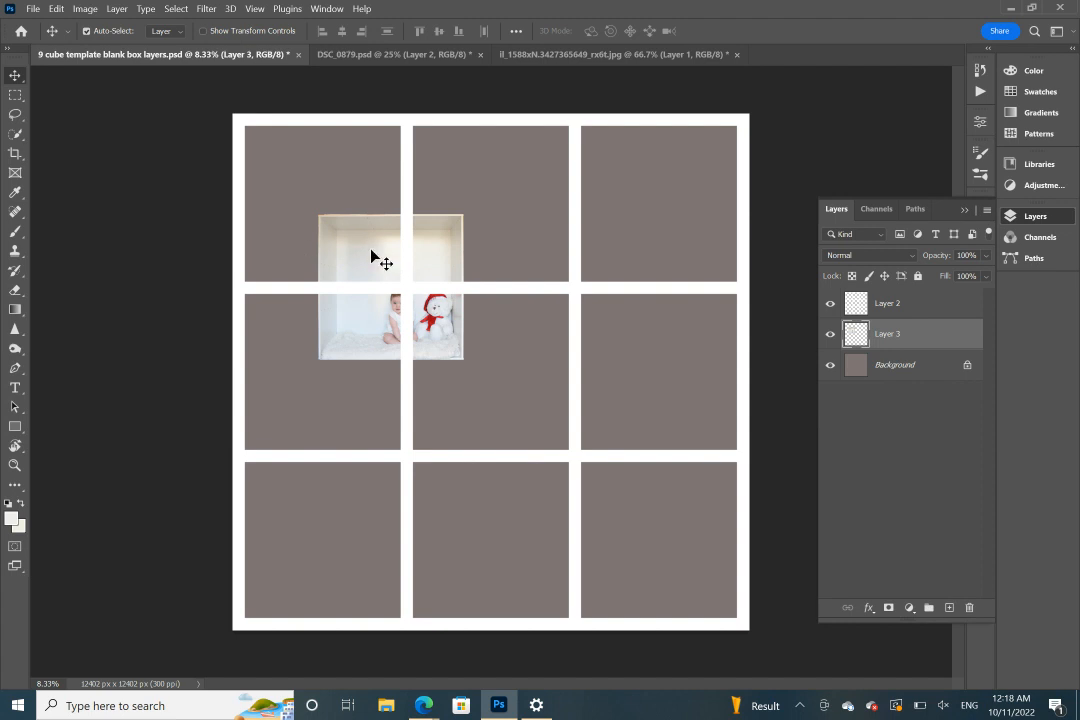
Step: Place the baby-and-teddy photo in the first cube of the top row and scale it to about 112% to fill the cube
drag(362, 243, 293, 164)
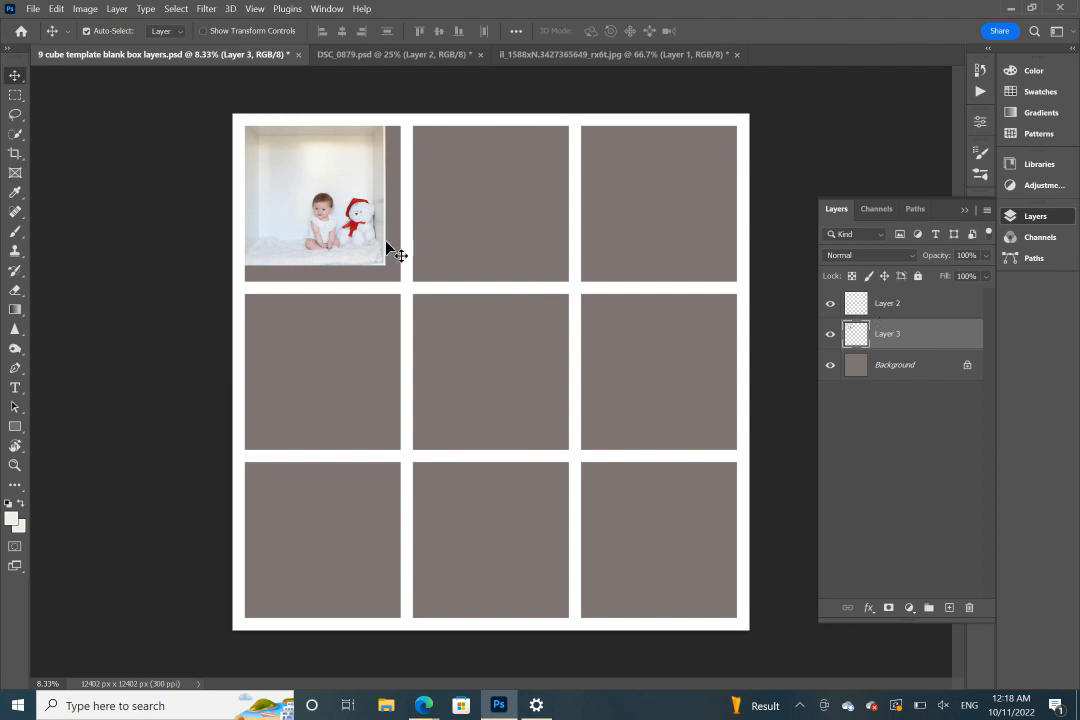
mouse_move(362, 230)
mouse_down()
mouse_move(440, 268)
mouse_move(535, 231)
mouse_move(348, 222)
mouse_up()
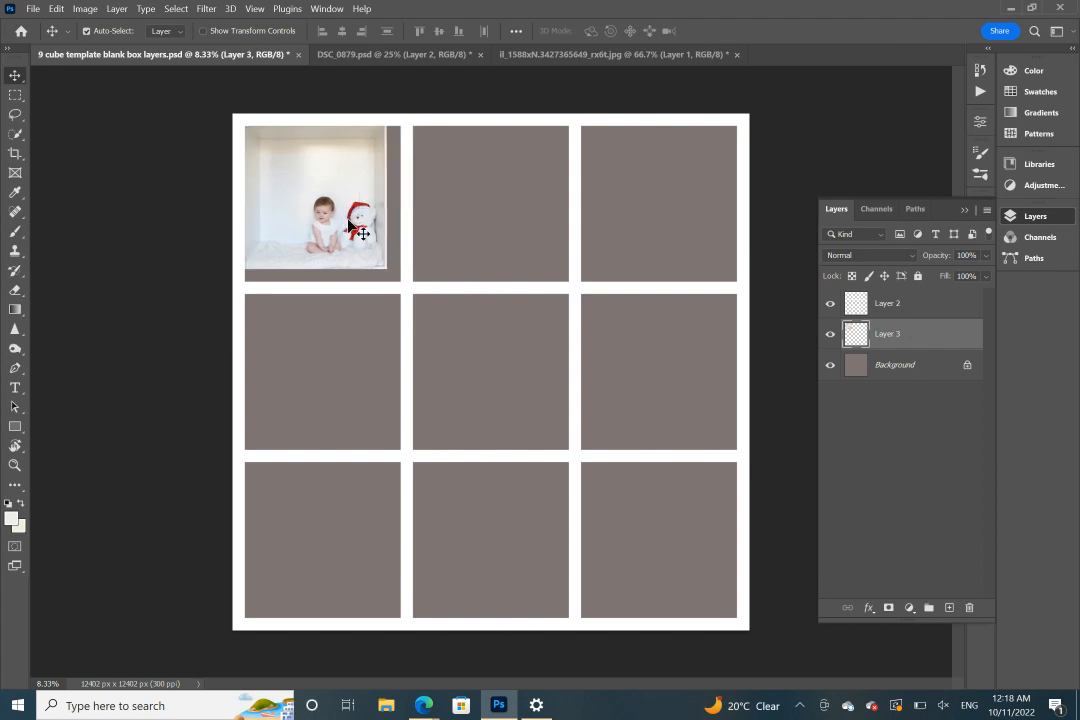
key(ctrl+t)
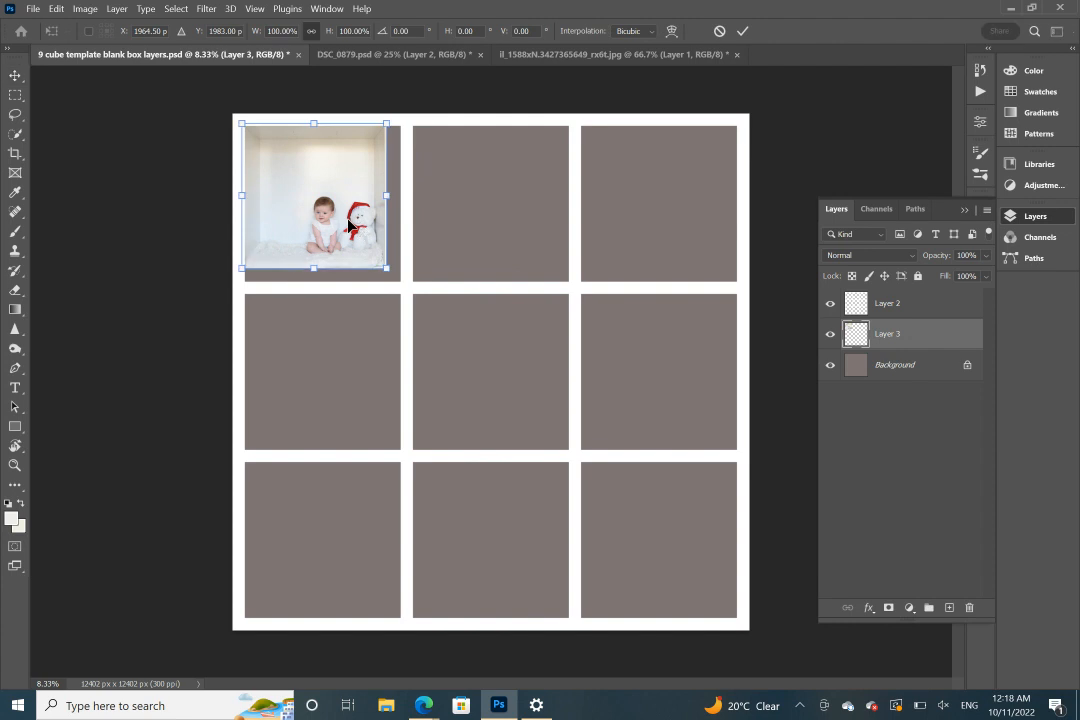
drag(386, 268, 401, 284)
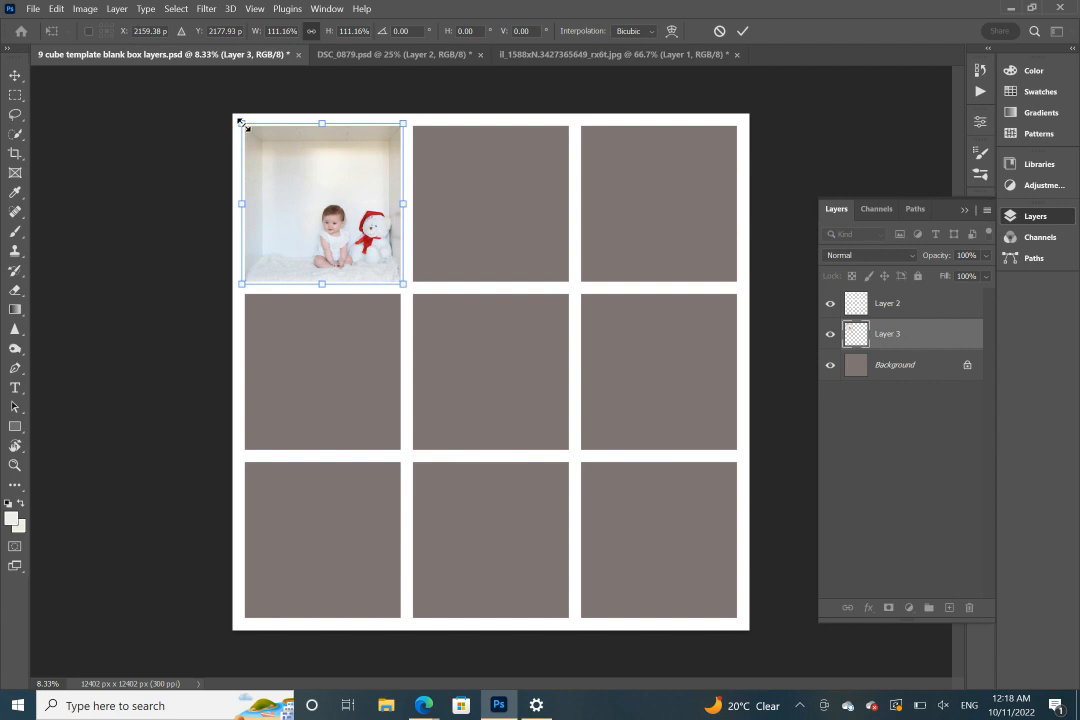
drag(241, 123, 240, 122)
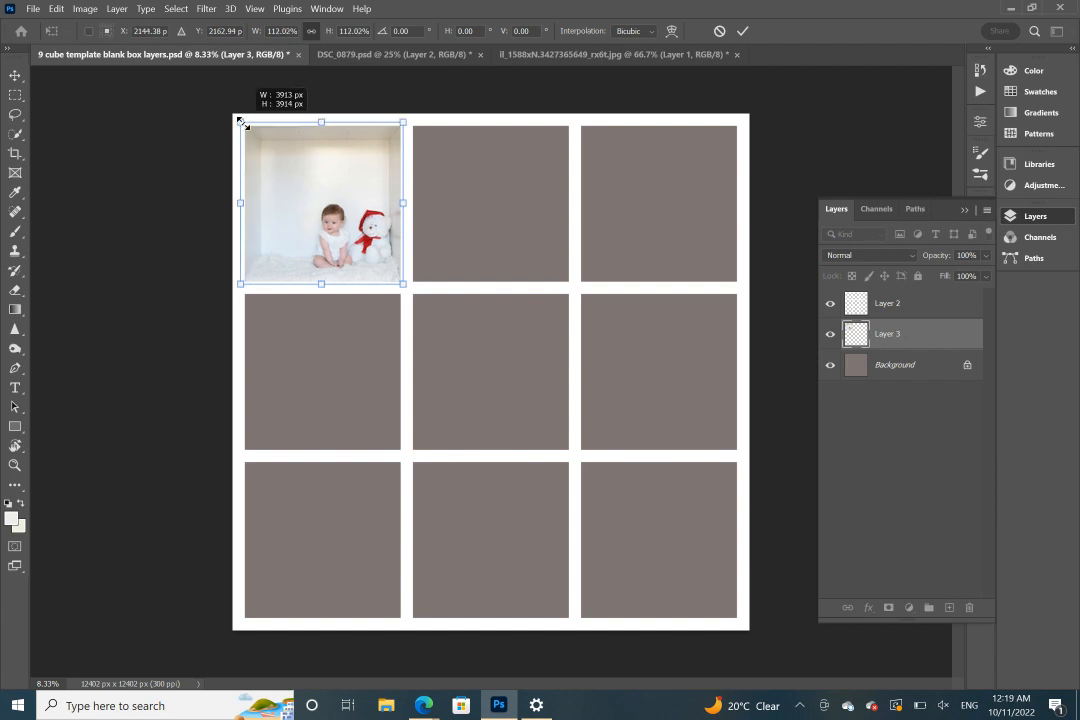
drag(242, 124, 240, 127)
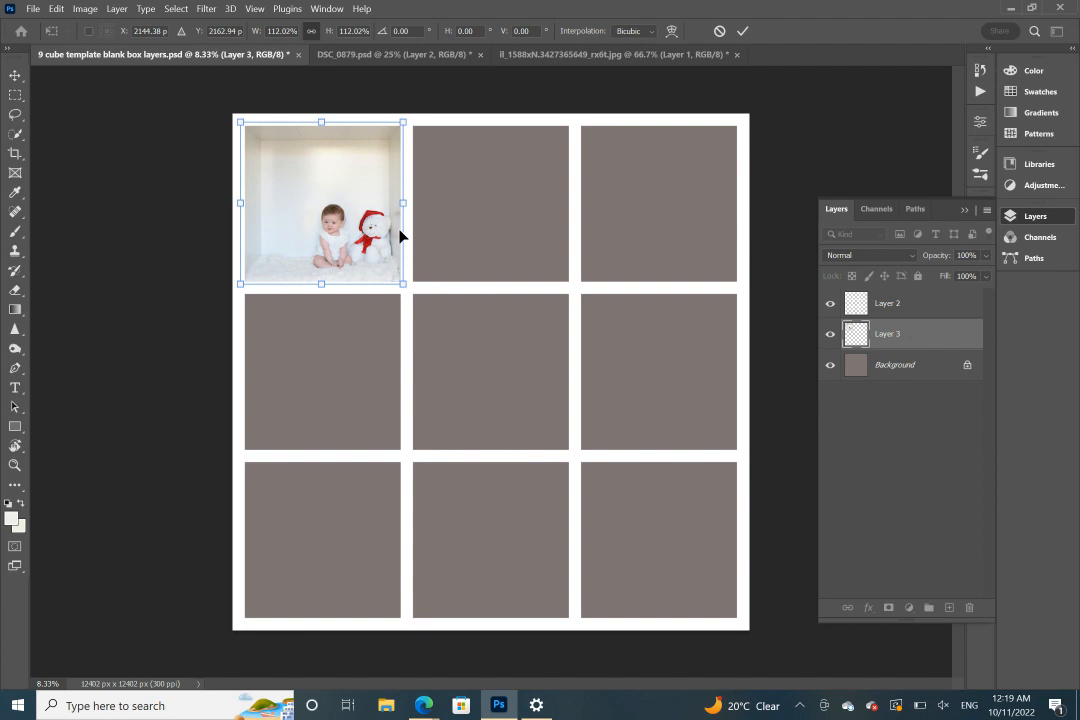
click(739, 32)
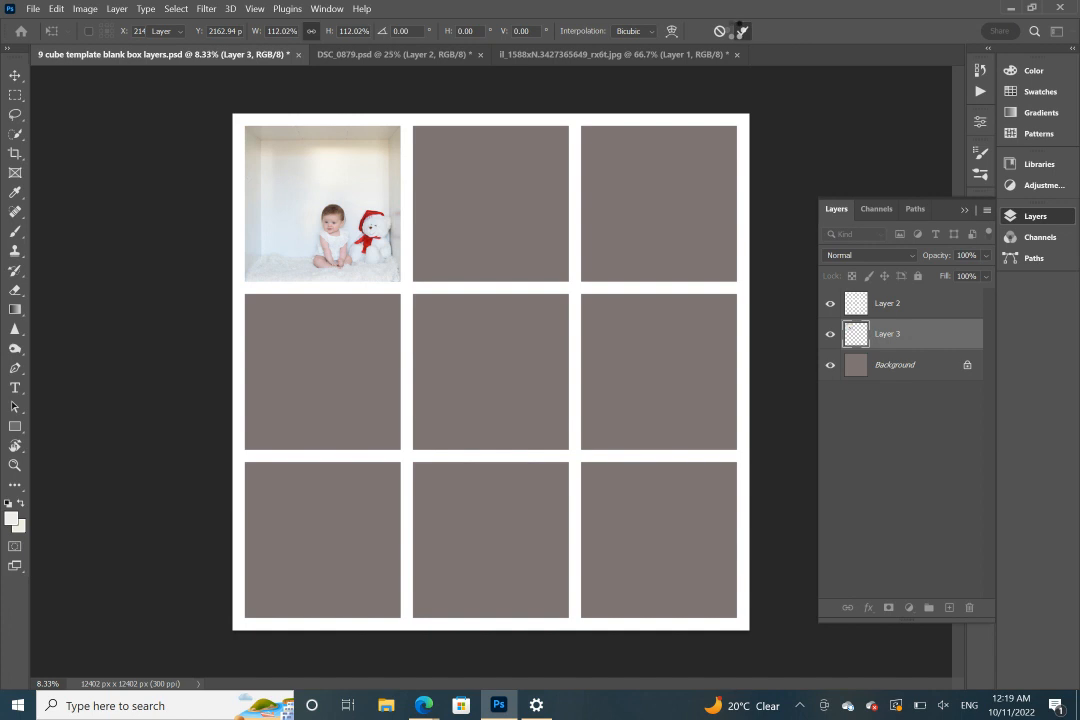
Step: Hide Layer 2 in DSC_0879.psd and clear the existing selection
click(352, 58)
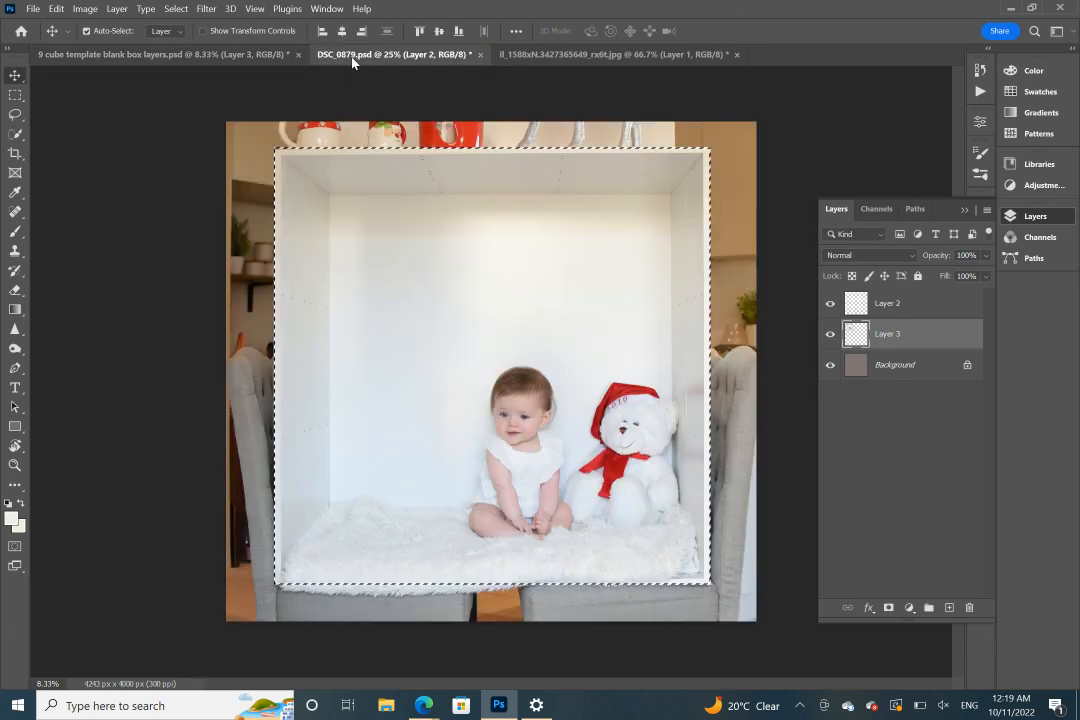
click(830, 303)
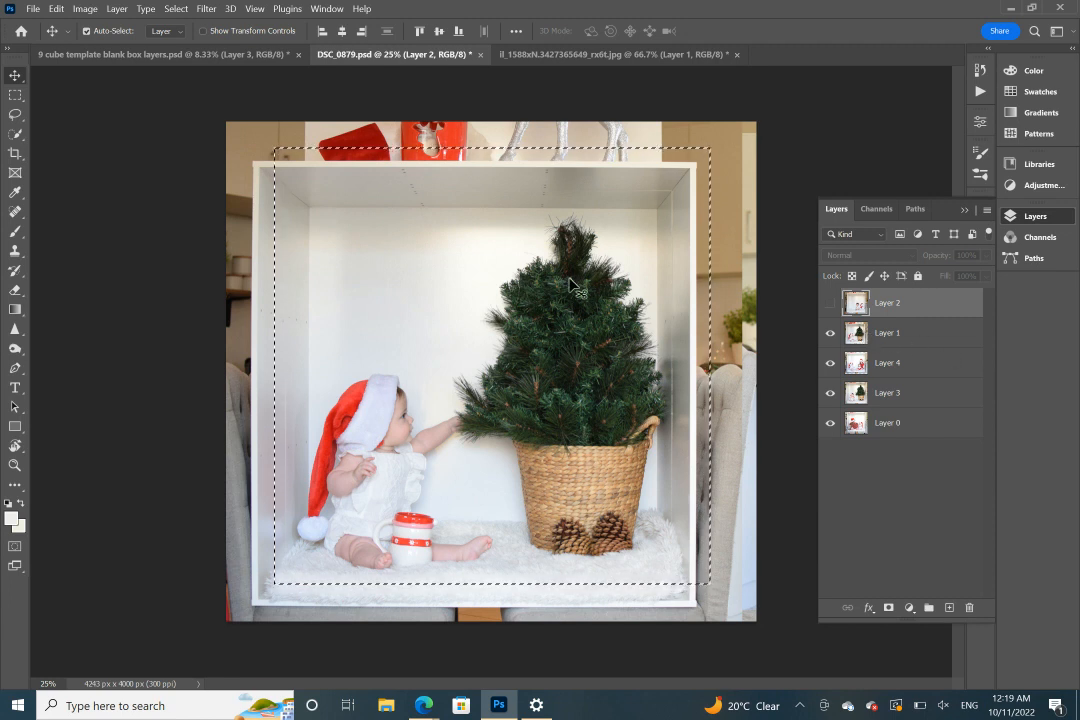
click(176, 10)
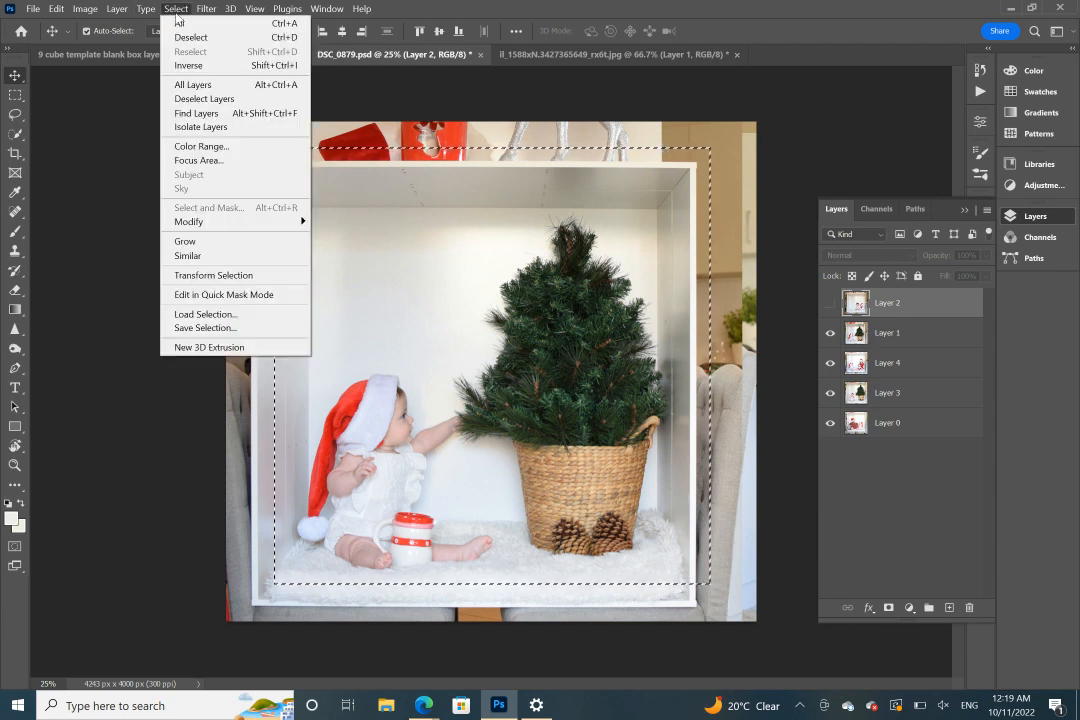
click(185, 37)
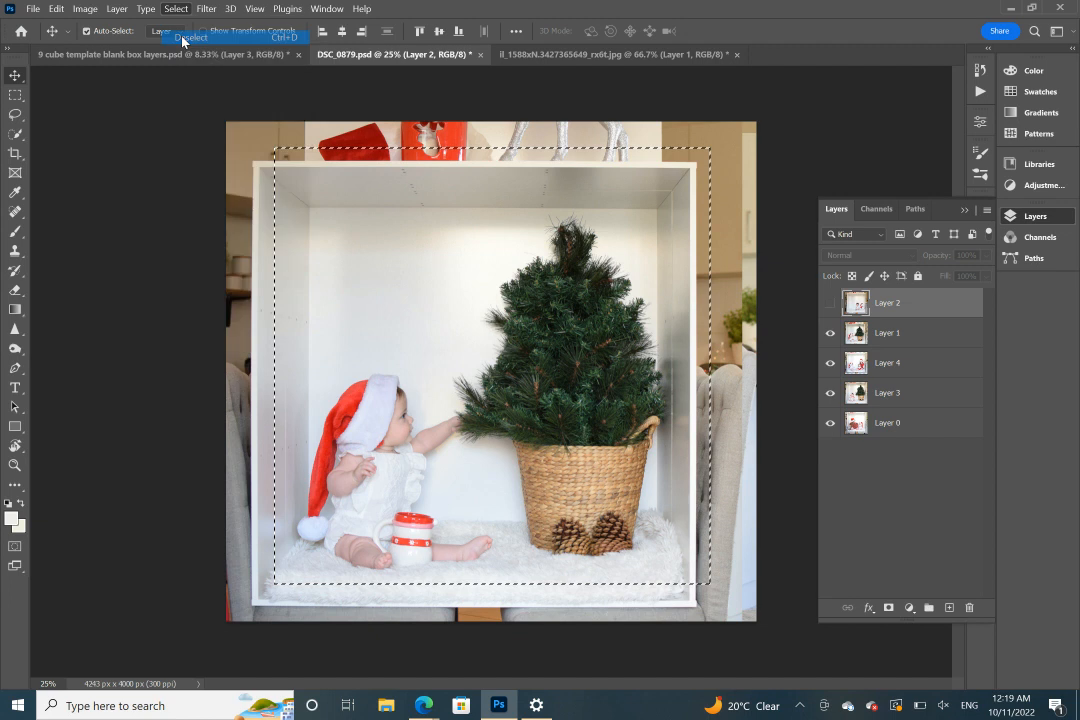
Step: Make a rectangular marquee selection along the outer edges of the white box containing the baby and Christmas tree
click(15, 100)
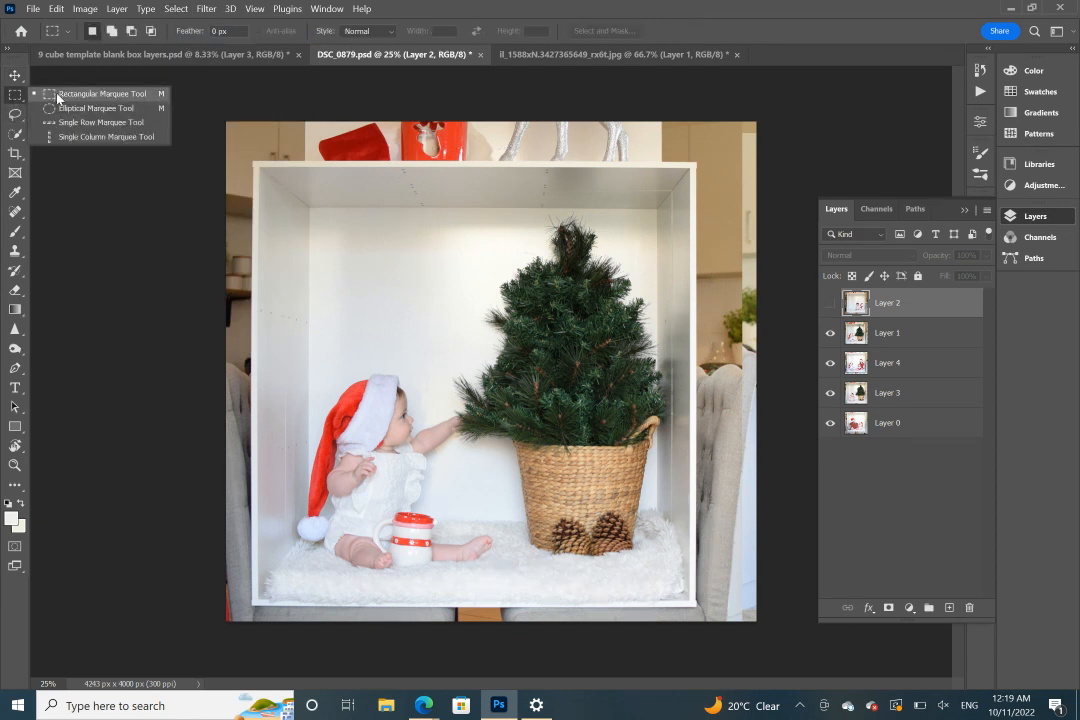
click(57, 97)
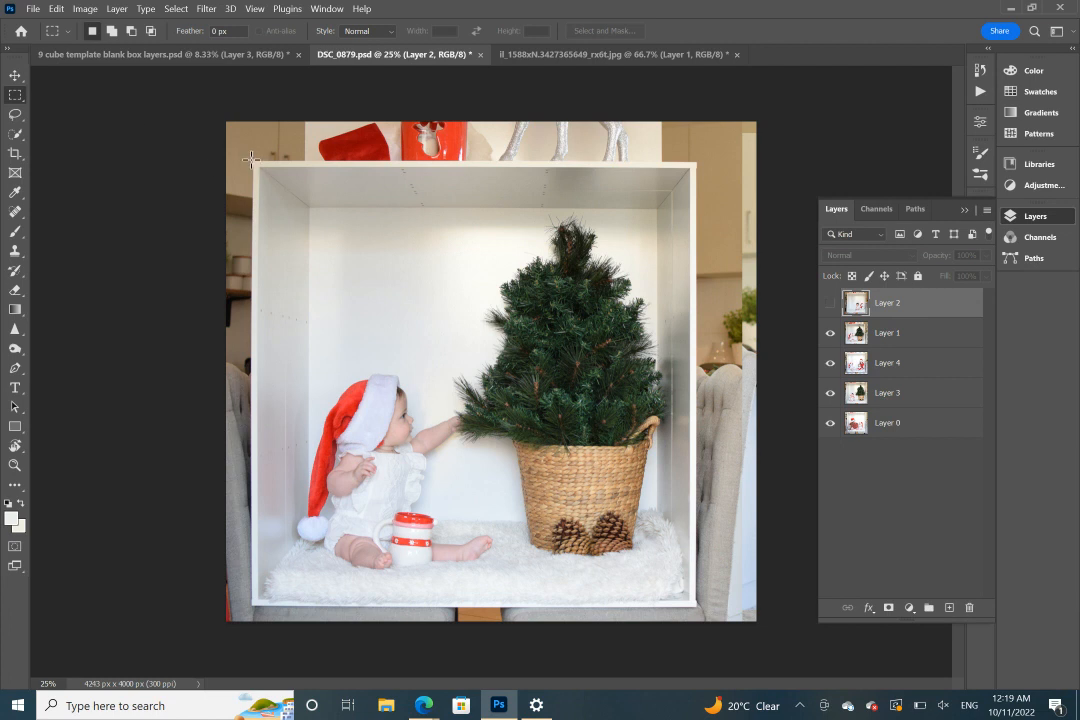
drag(252, 160, 696, 608)
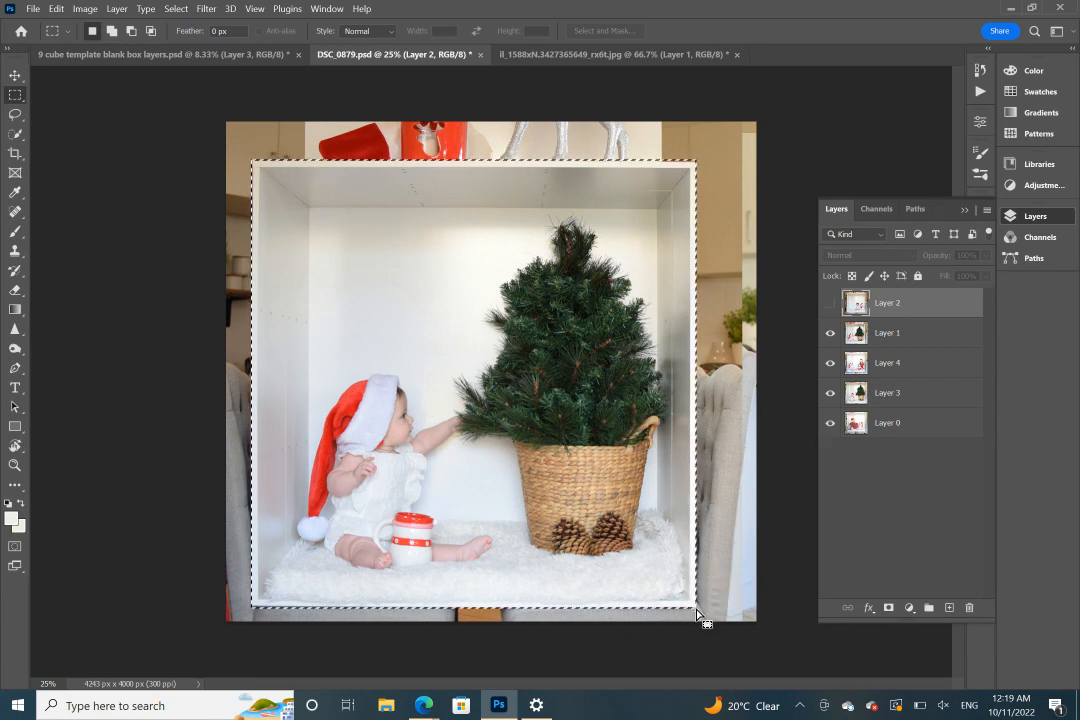
Step: Copy the selected Christmas tree box from Layer 1 of DSC_0879.psd into the 9 cube template document
click(15, 78)
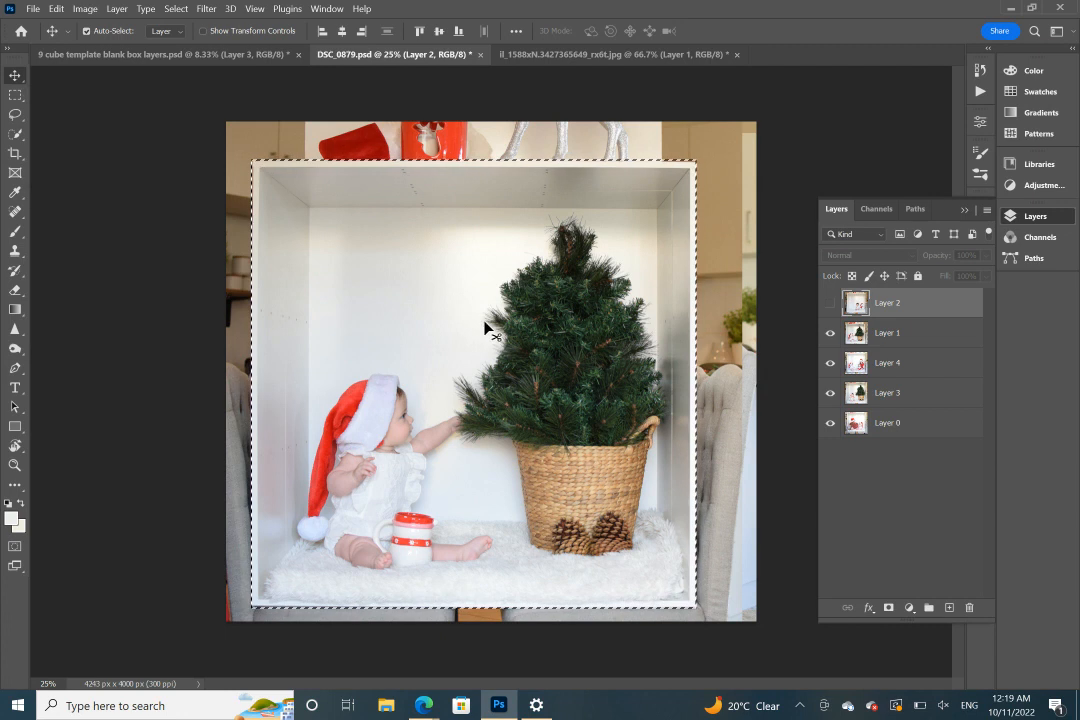
click(420, 268)
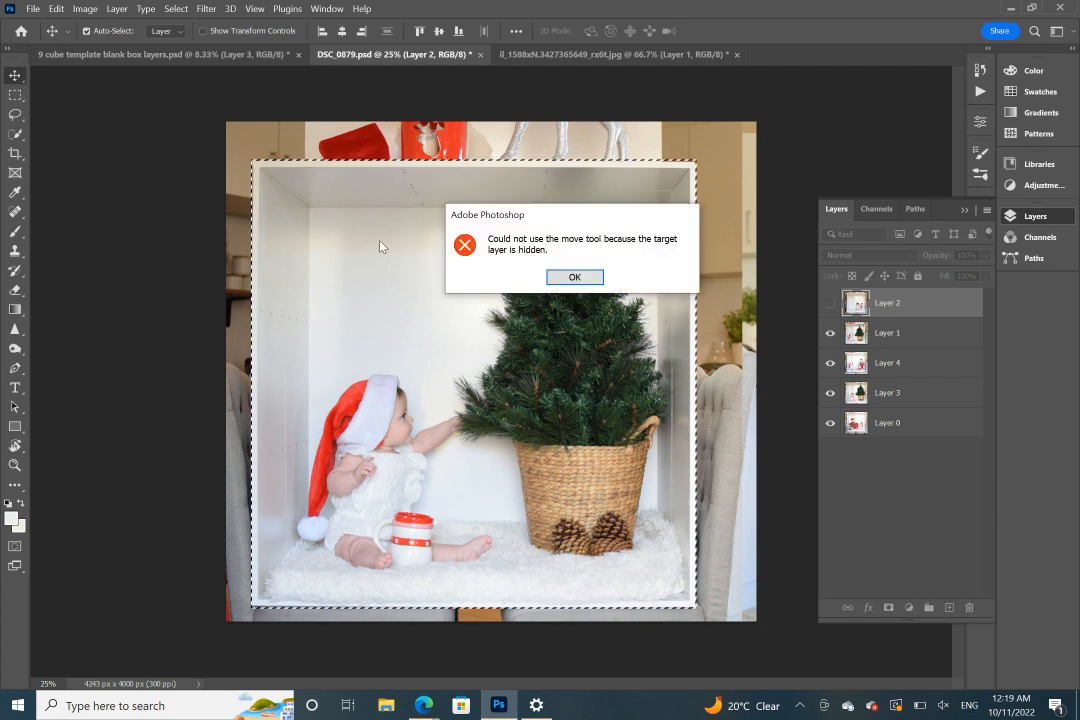
click(575, 277)
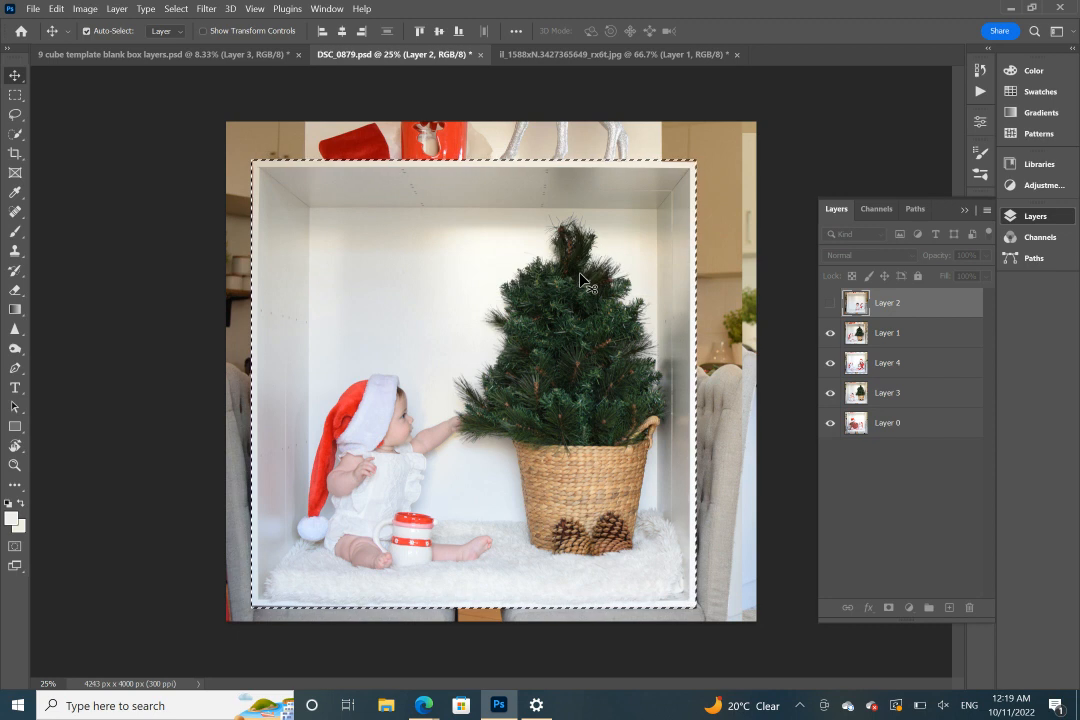
click(885, 339)
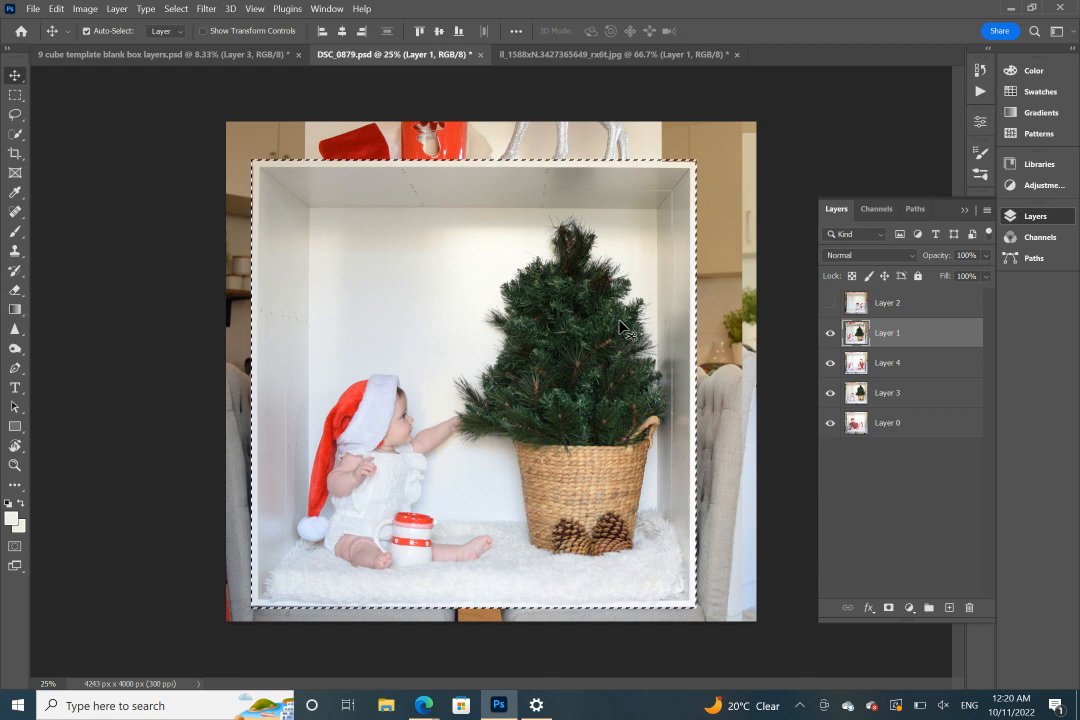
drag(561, 287, 267, 60)
click(267, 60)
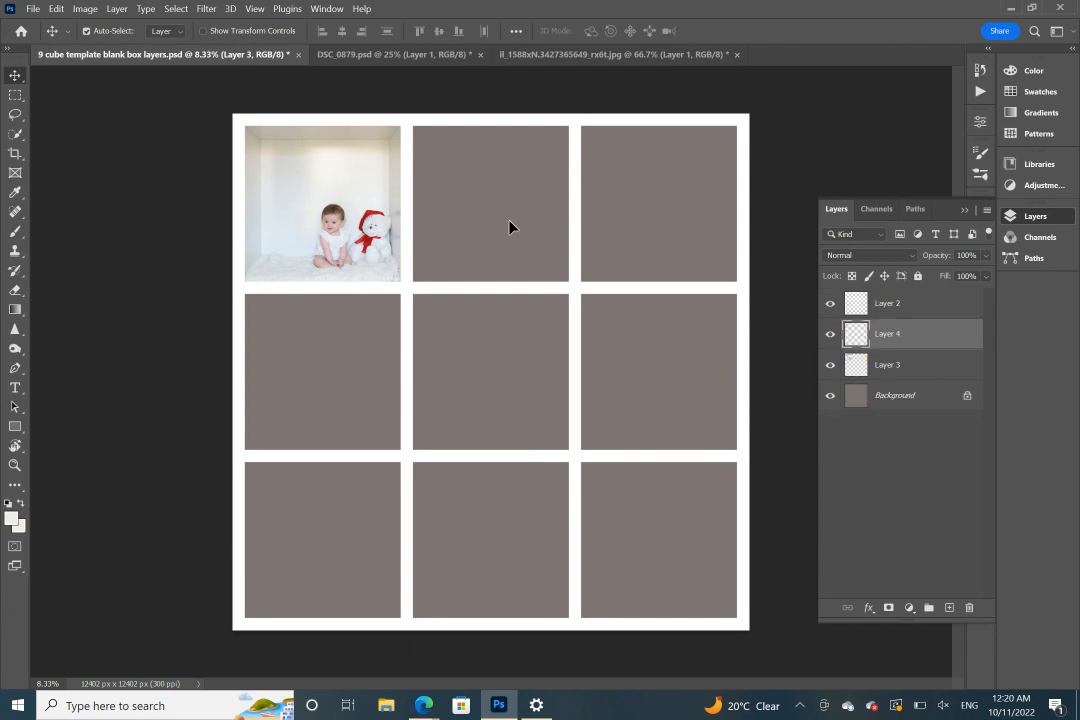
drag(516, 232, 516, 232)
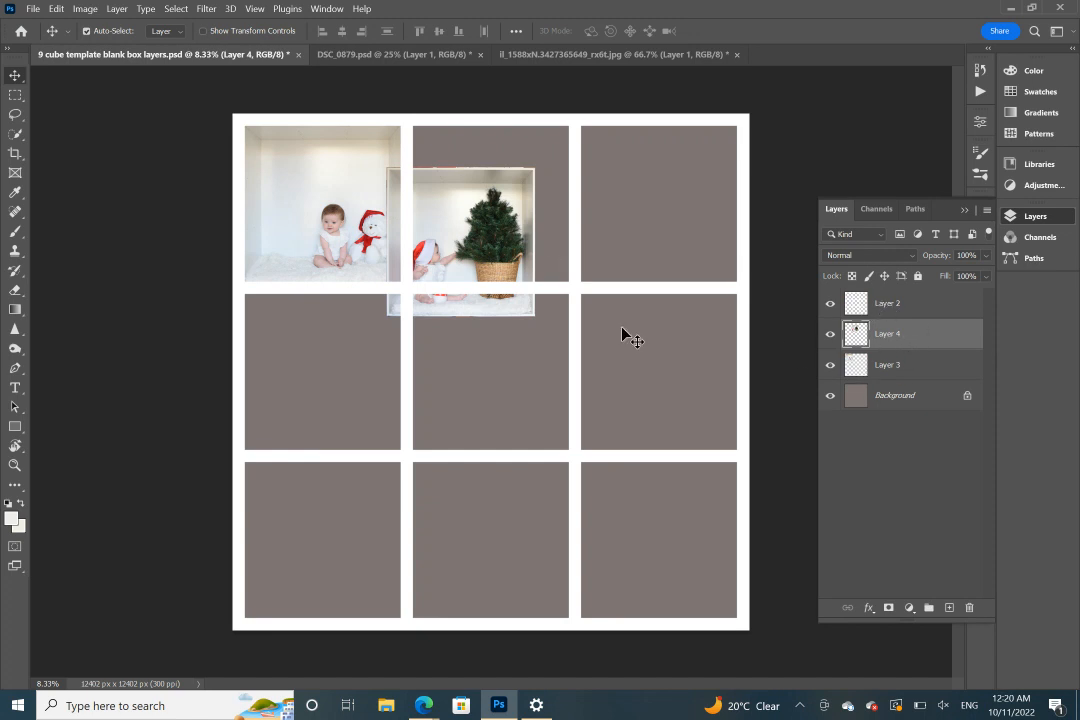
Step: Place the baby-and-Christmas-tree photo in the third cube of the middle row and scale it to about 109% to fill the cube
drag(515, 240, 621, 266)
drag(636, 328, 701, 361)
key(ctrl)
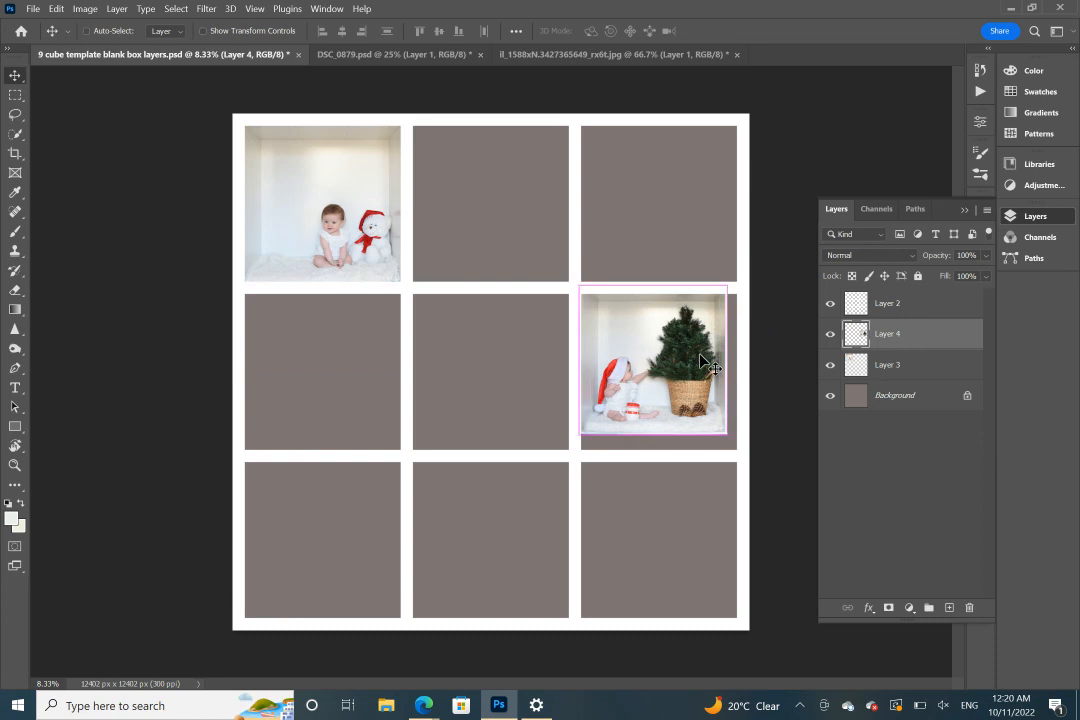
key(ctrl+t)
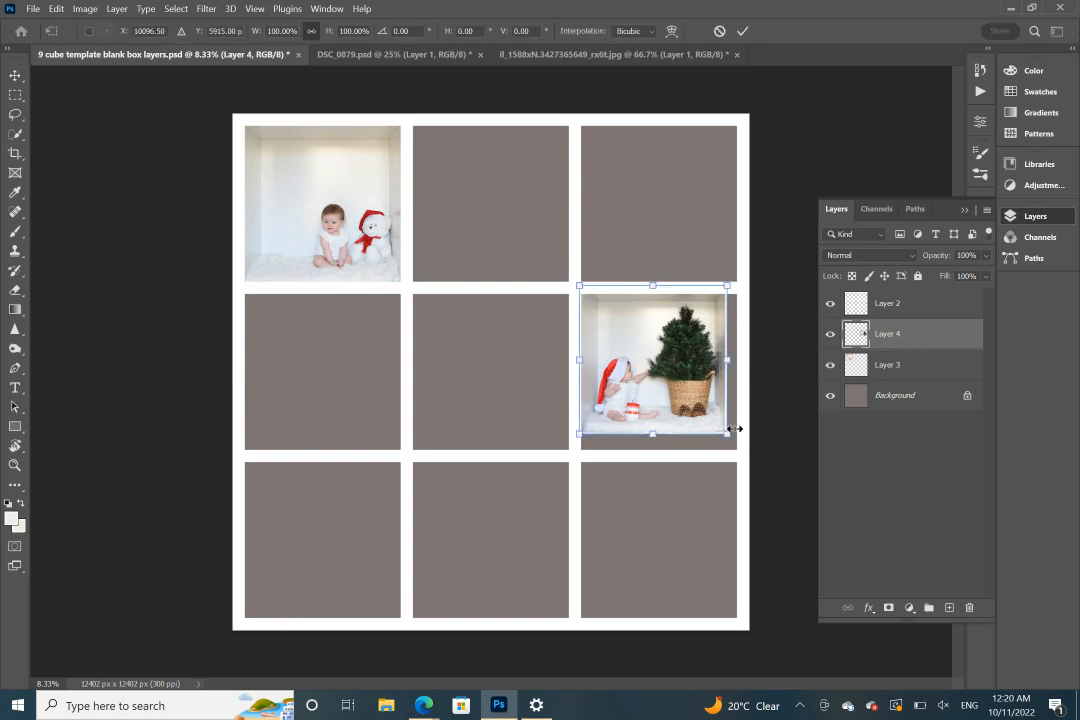
drag(724, 436, 740, 447)
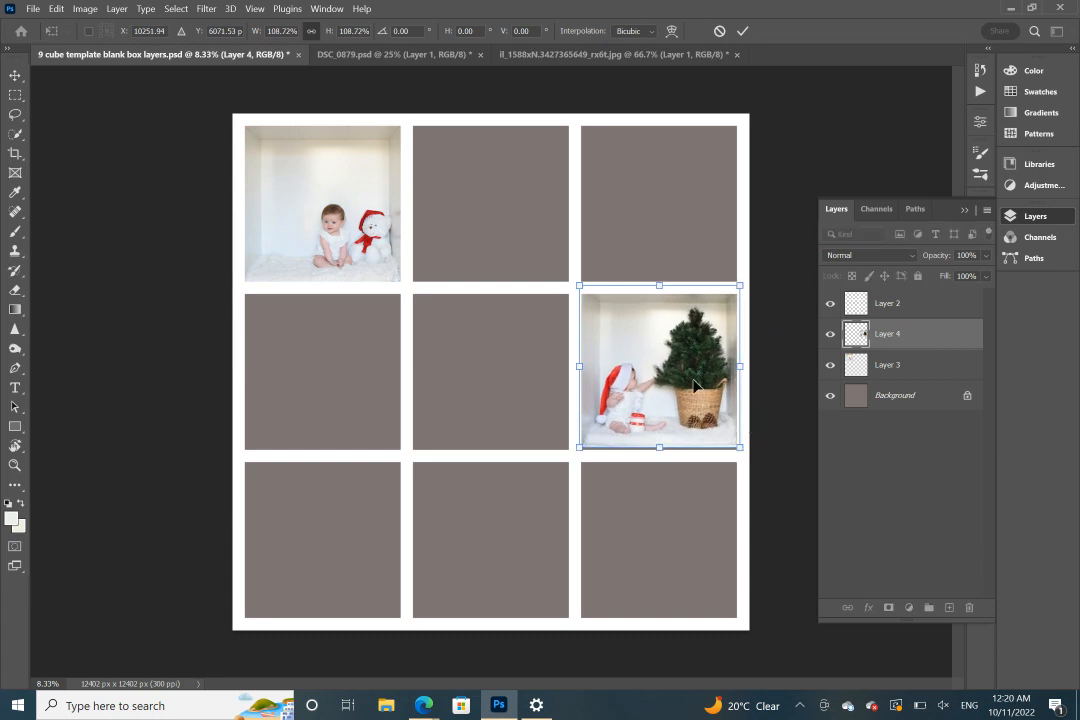
drag(693, 385, 693, 392)
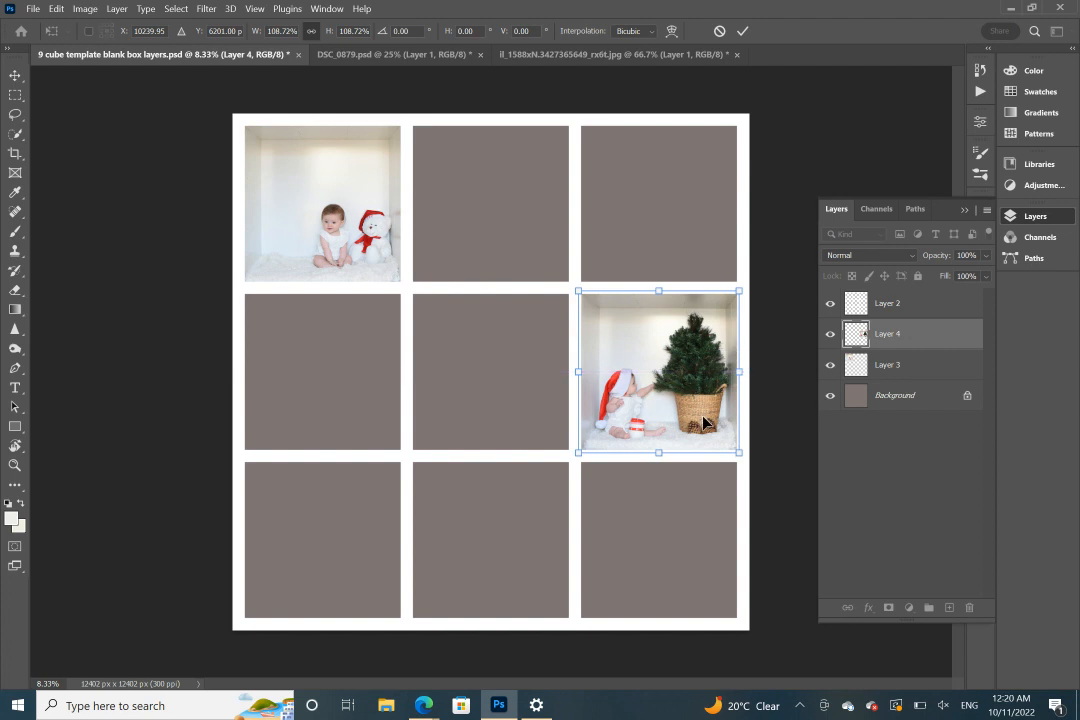
key(Return)
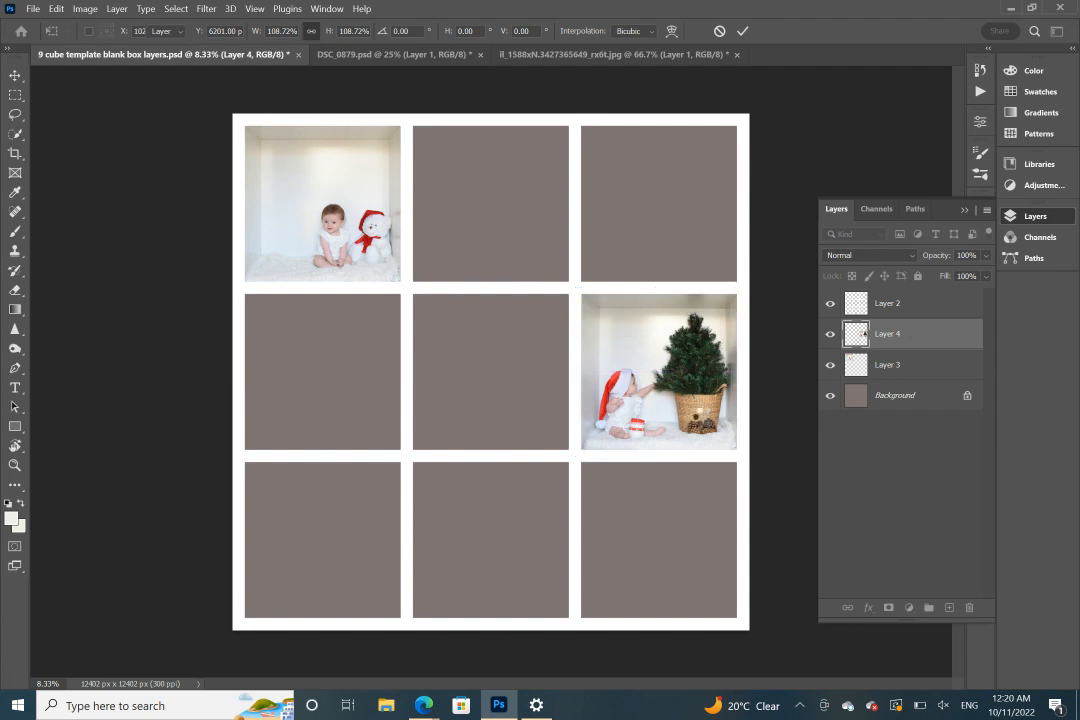
Step: In DSC_0879.psd, hide Layer 1, make Layer 4 active and clear the existing selection
click(432, 55)
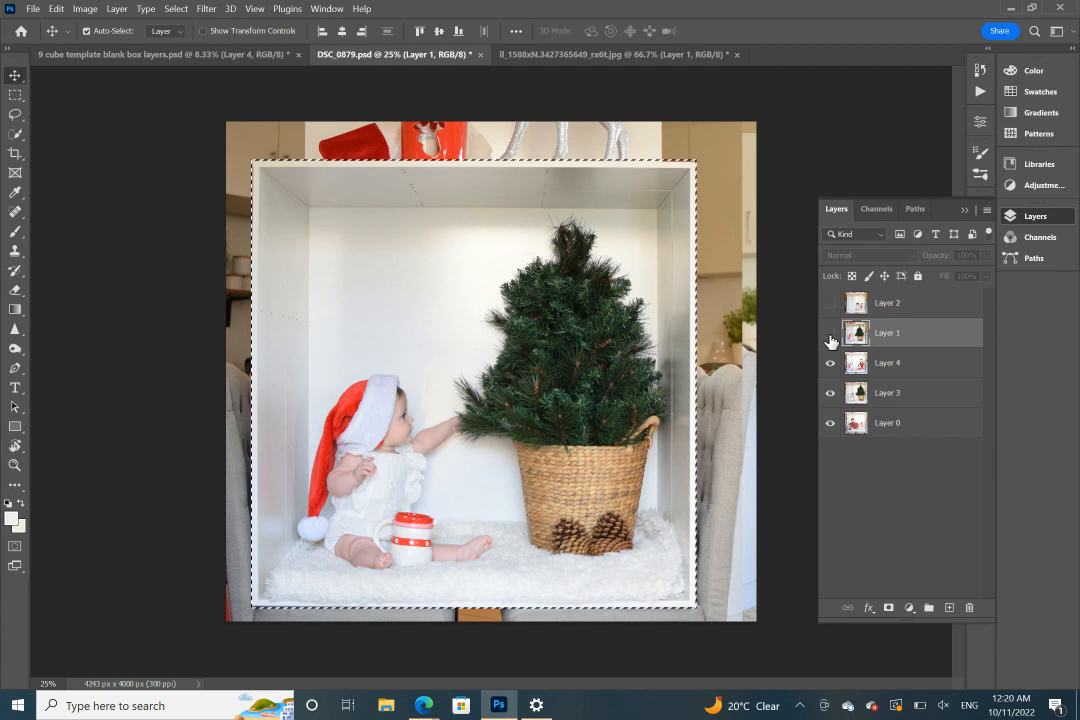
click(829, 336)
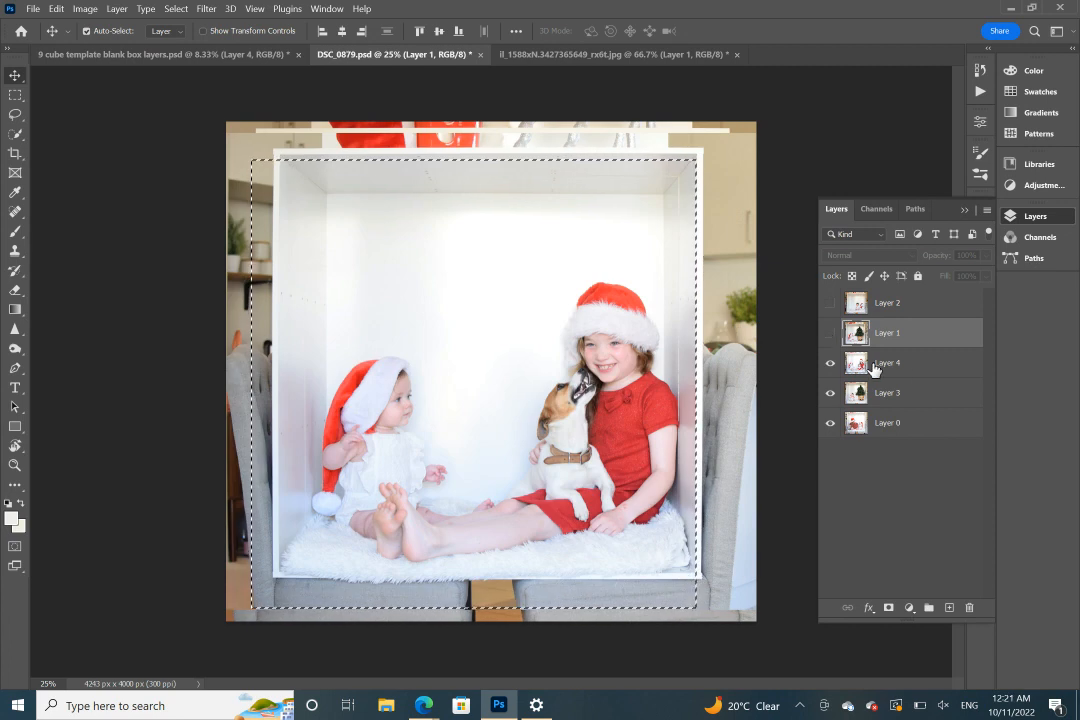
click(868, 366)
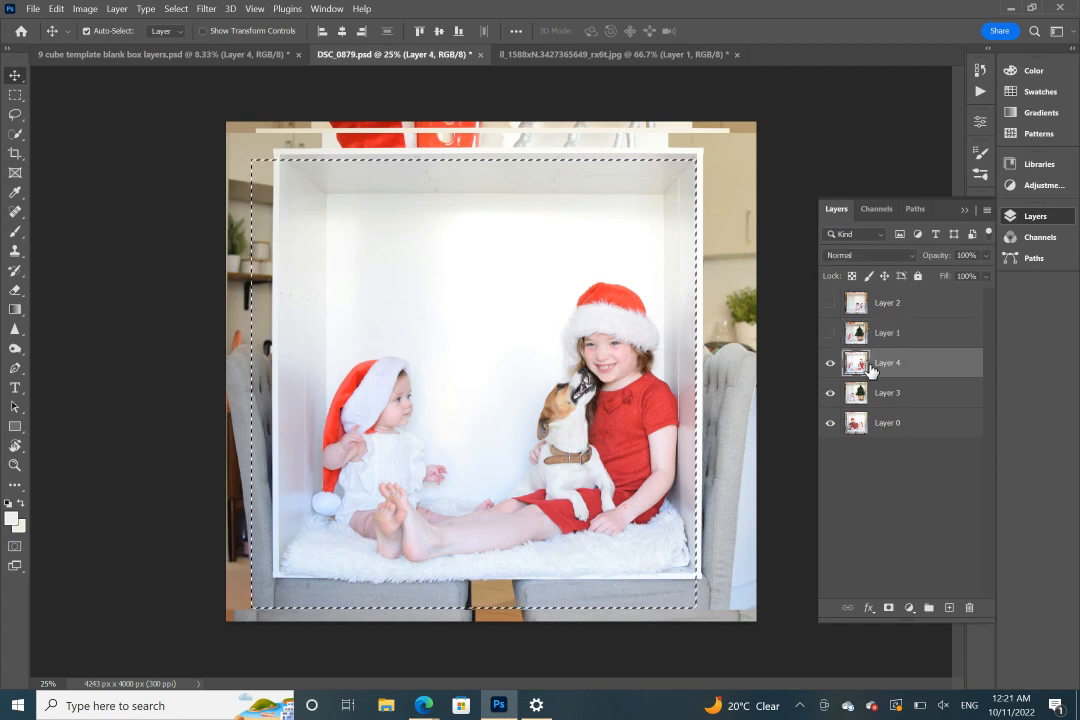
click(176, 9)
click(181, 38)
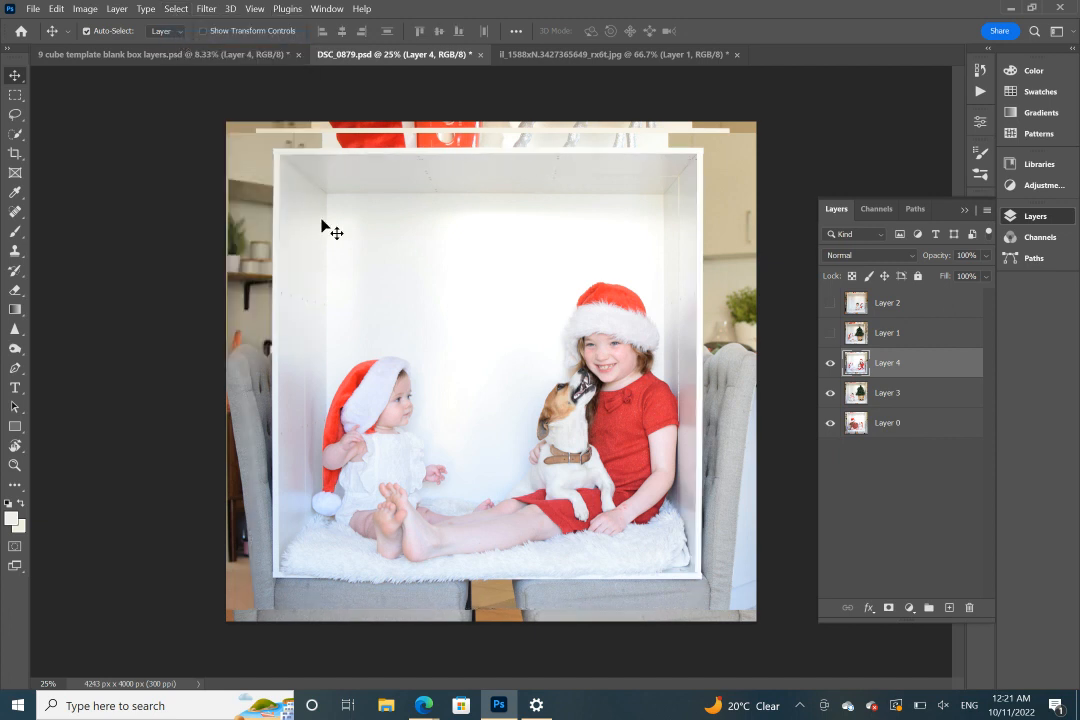
Step: Select the white box on Layer 4 with a rectangular marquee along its outer edges and copy it into the 9 cube template
click(24, 93)
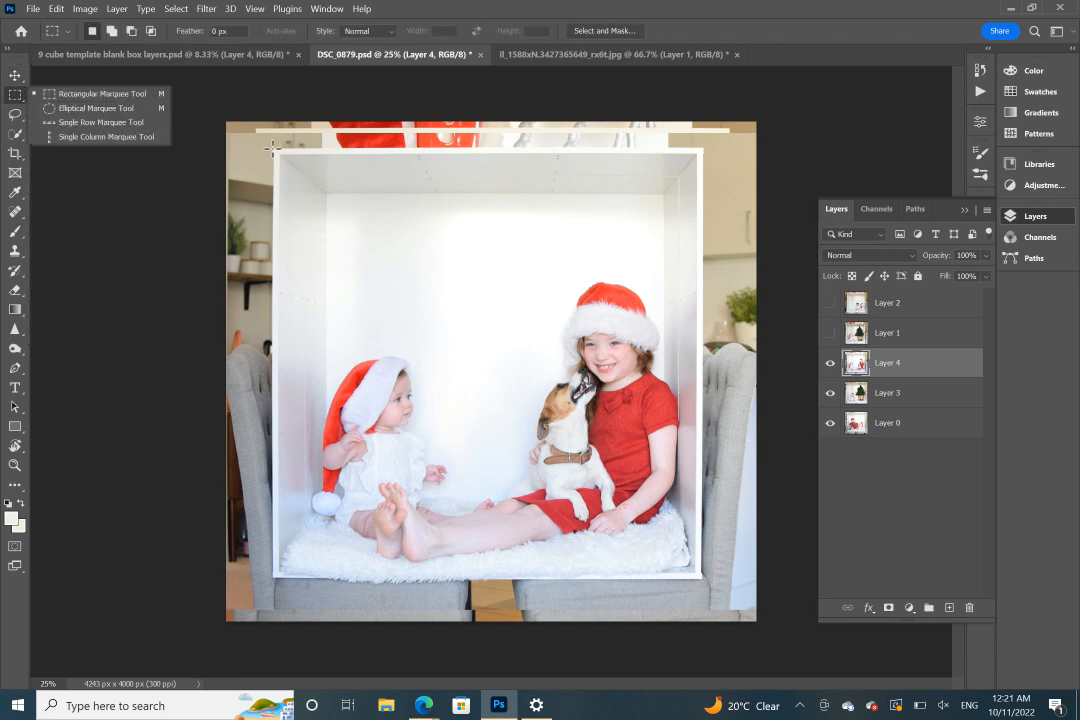
drag(272, 148, 705, 579)
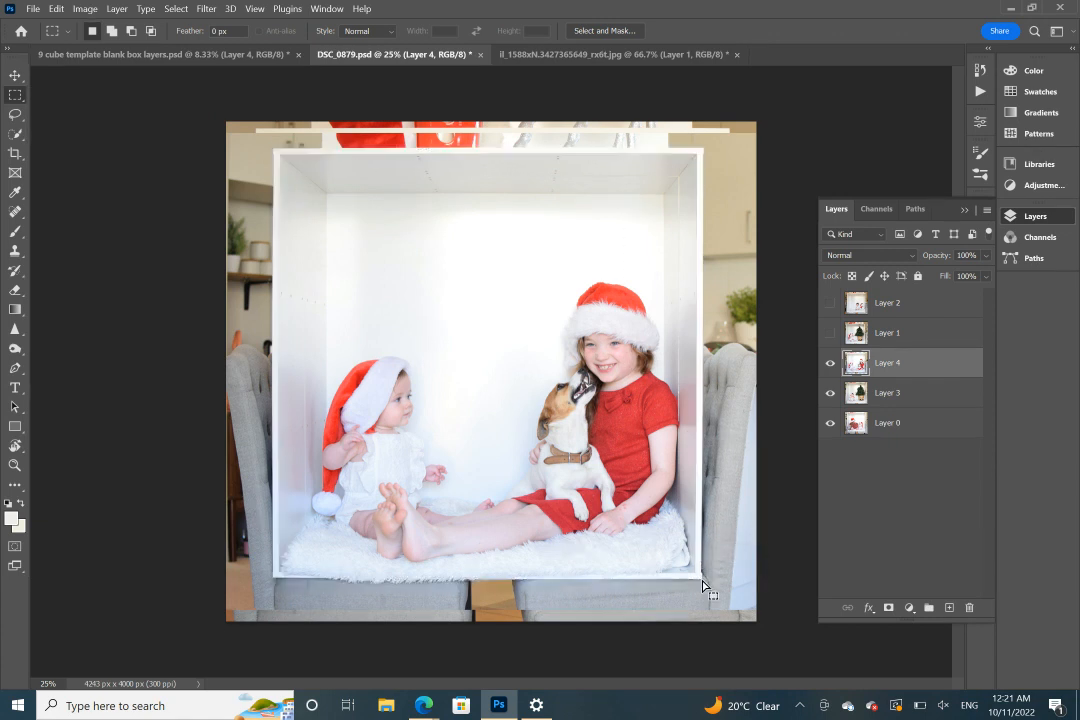
click(14, 76)
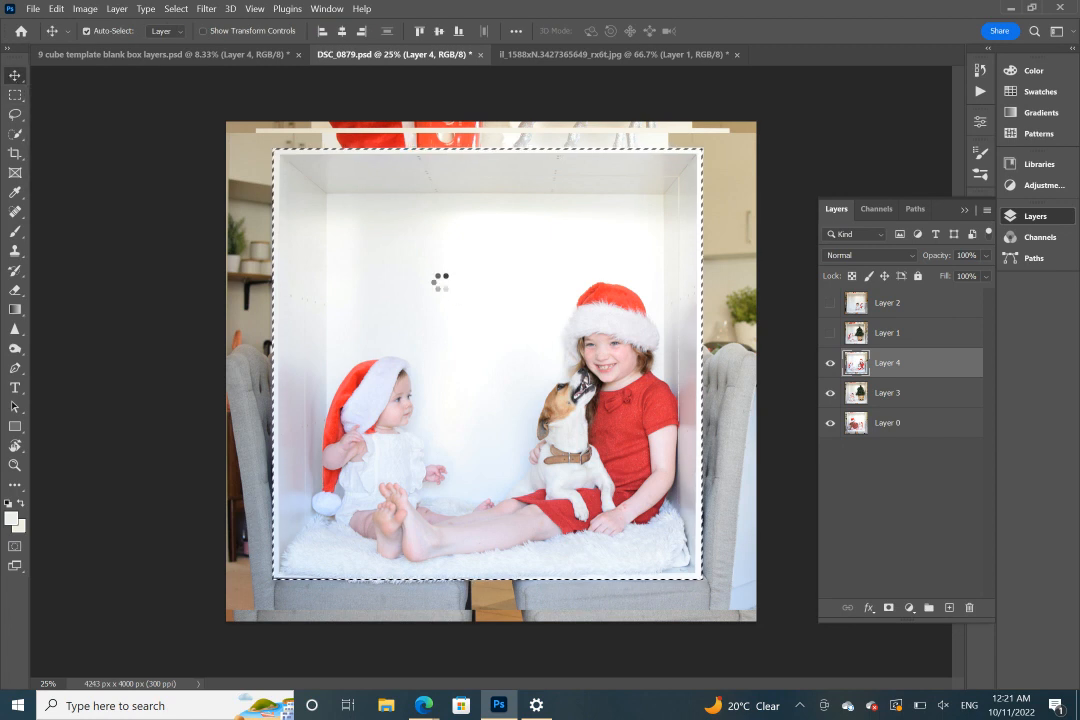
drag(352, 204, 361, 388)
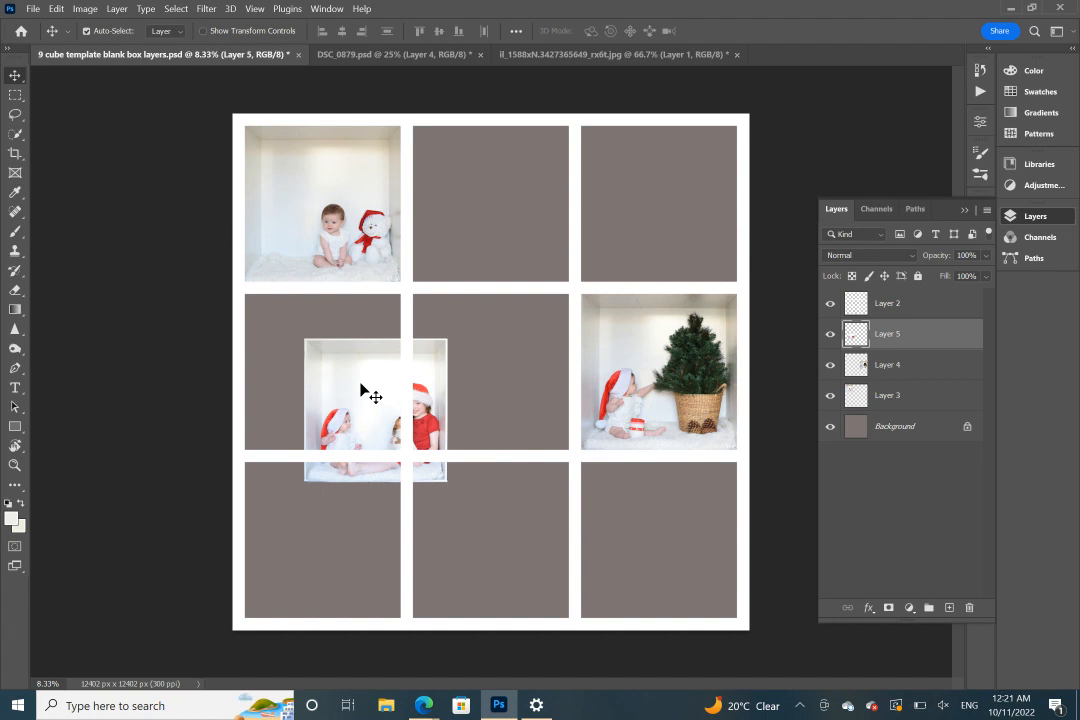
Step: Place the photo of the two children with the dog in the first cube of the bottom row and scale it to about 113%
drag(361, 388, 303, 511)
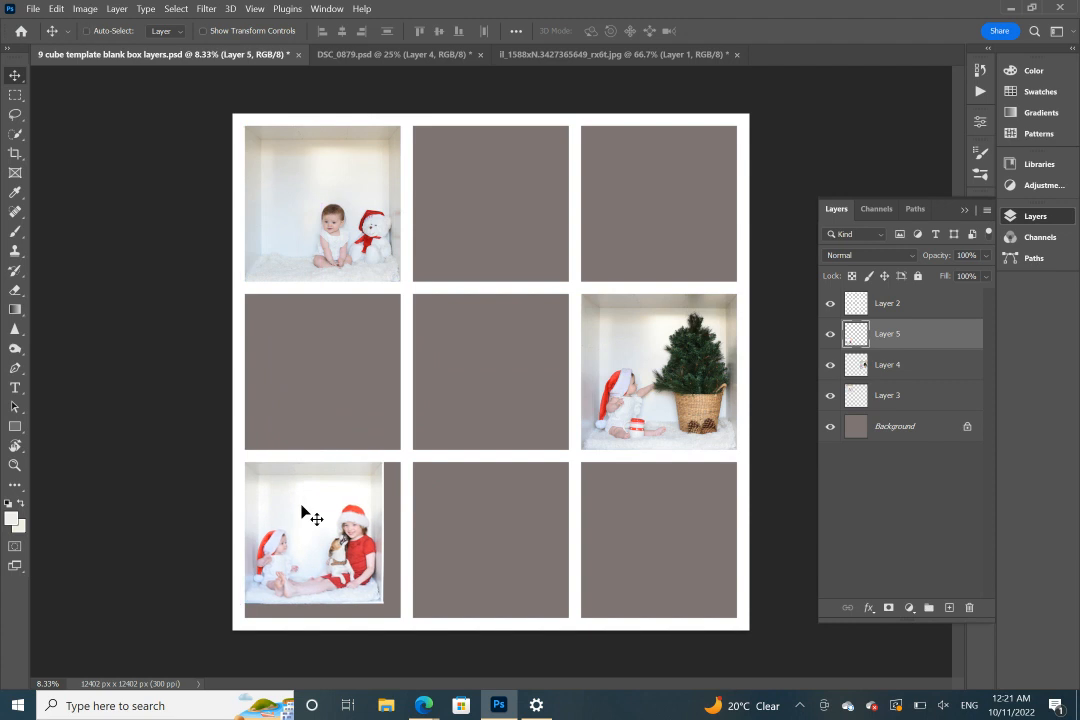
key(ctrl+t)
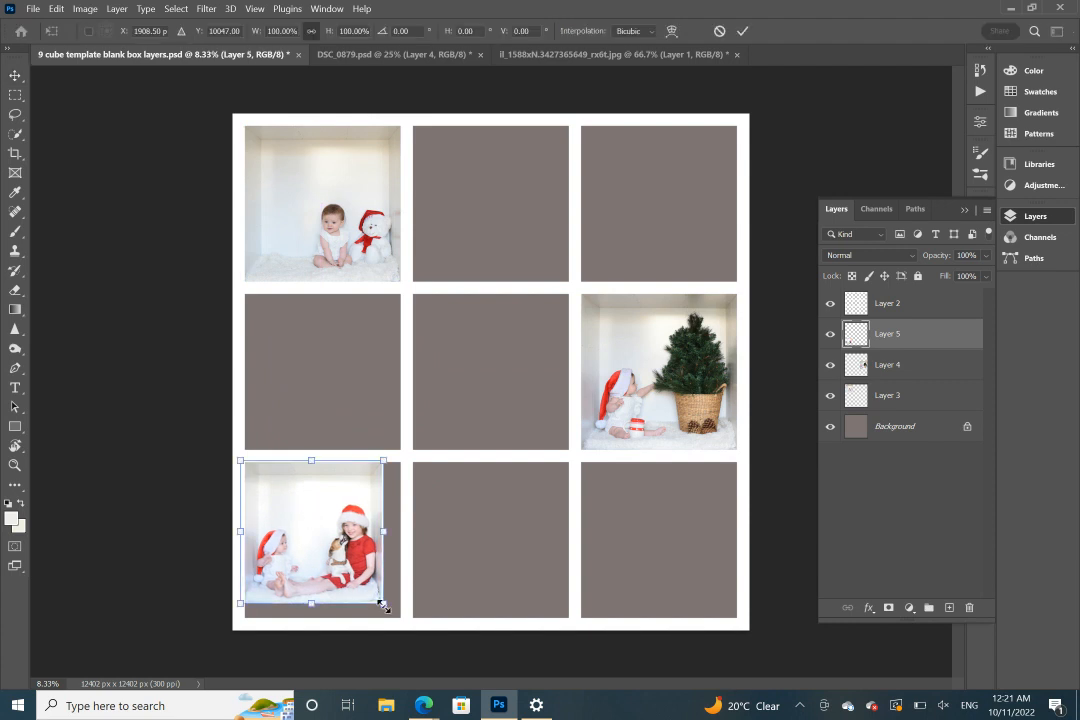
drag(381, 604, 403, 622)
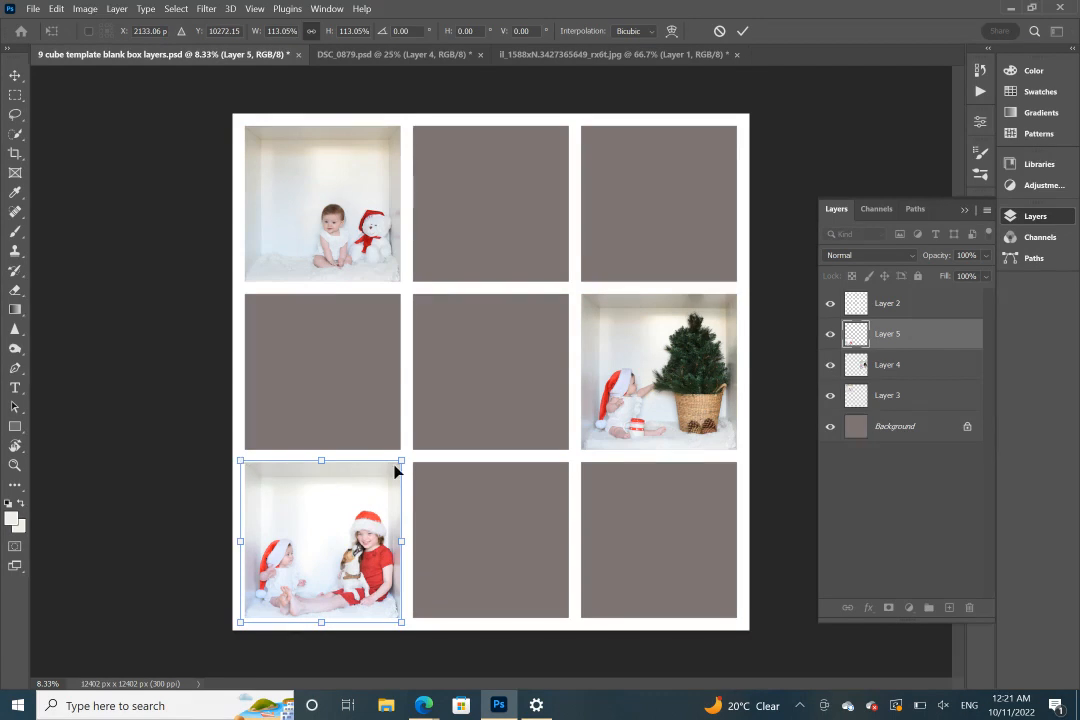
key(Return)
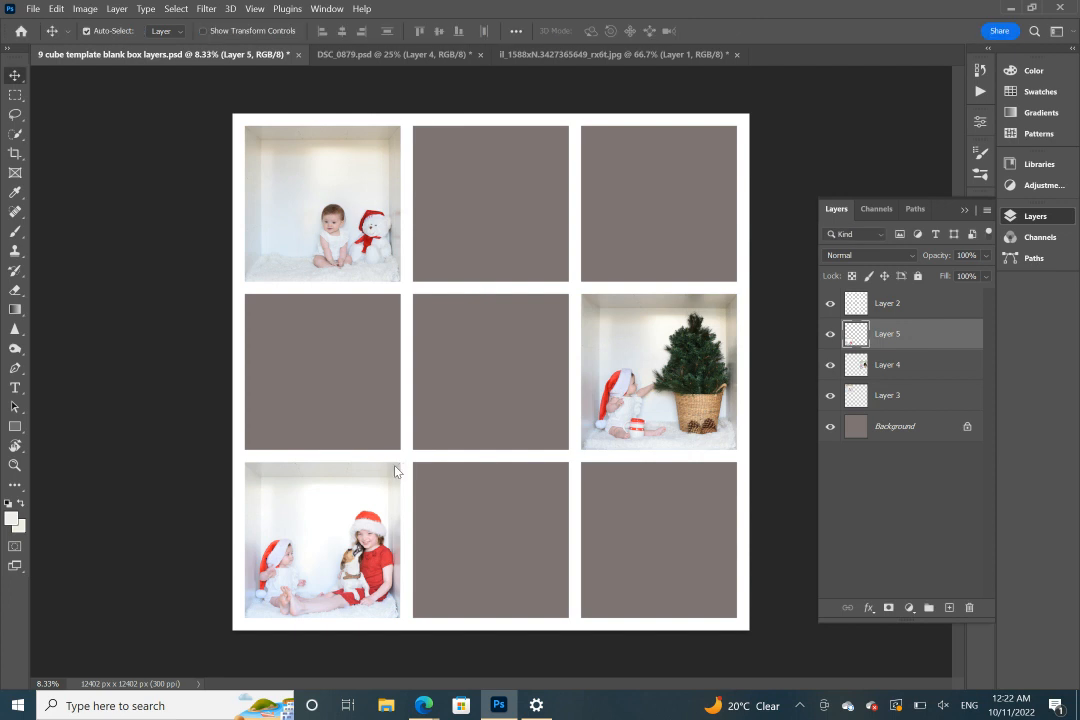
Step: In DSC_0879.psd, make Layer 3 active and clear the existing selection
click(398, 55)
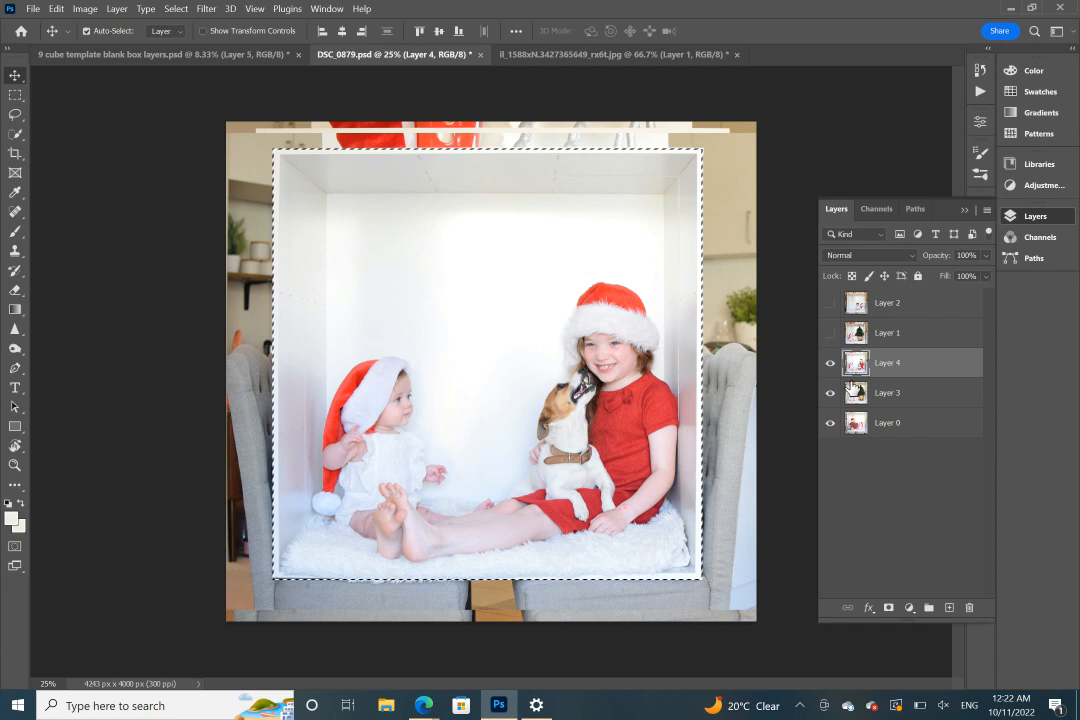
click(886, 394)
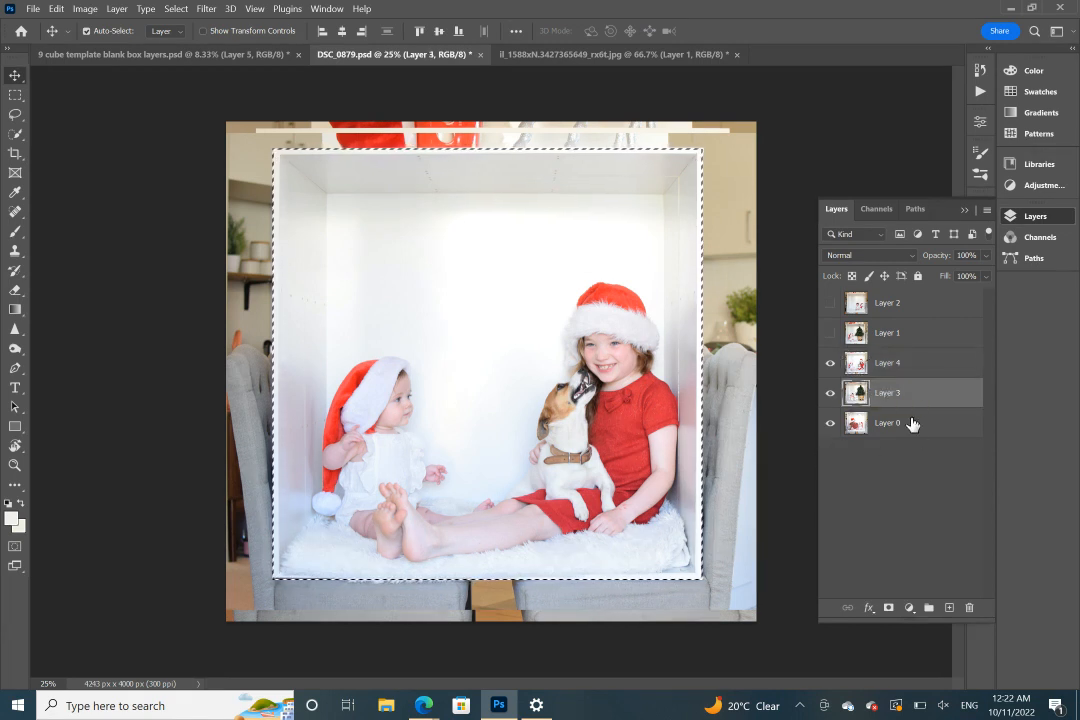
click(175, 9)
click(180, 37)
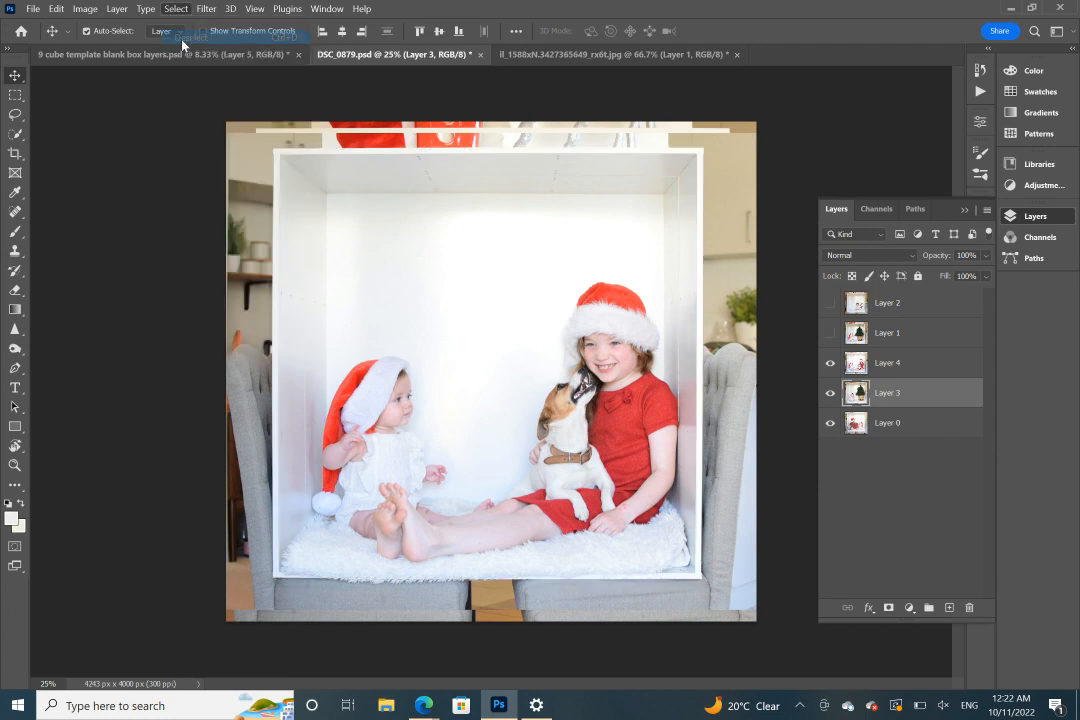
Step: With Layer 3 active, marquee the area along the visible white box's outer edges and copy it into the 9 cube template
click(15, 95)
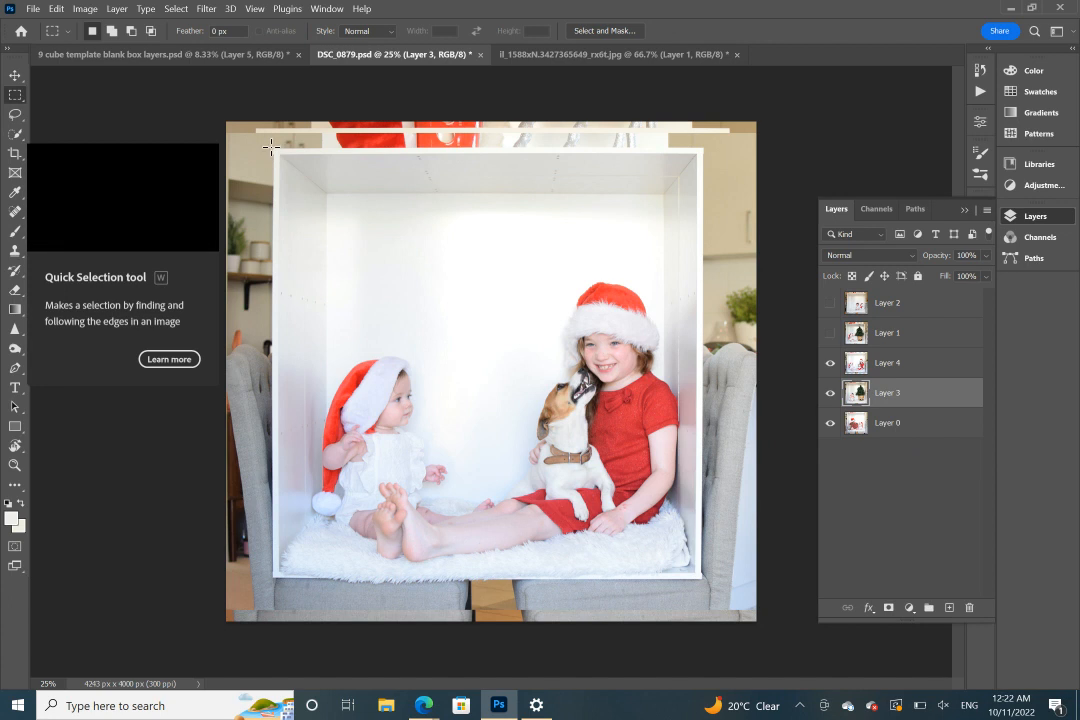
drag(271, 148, 703, 578)
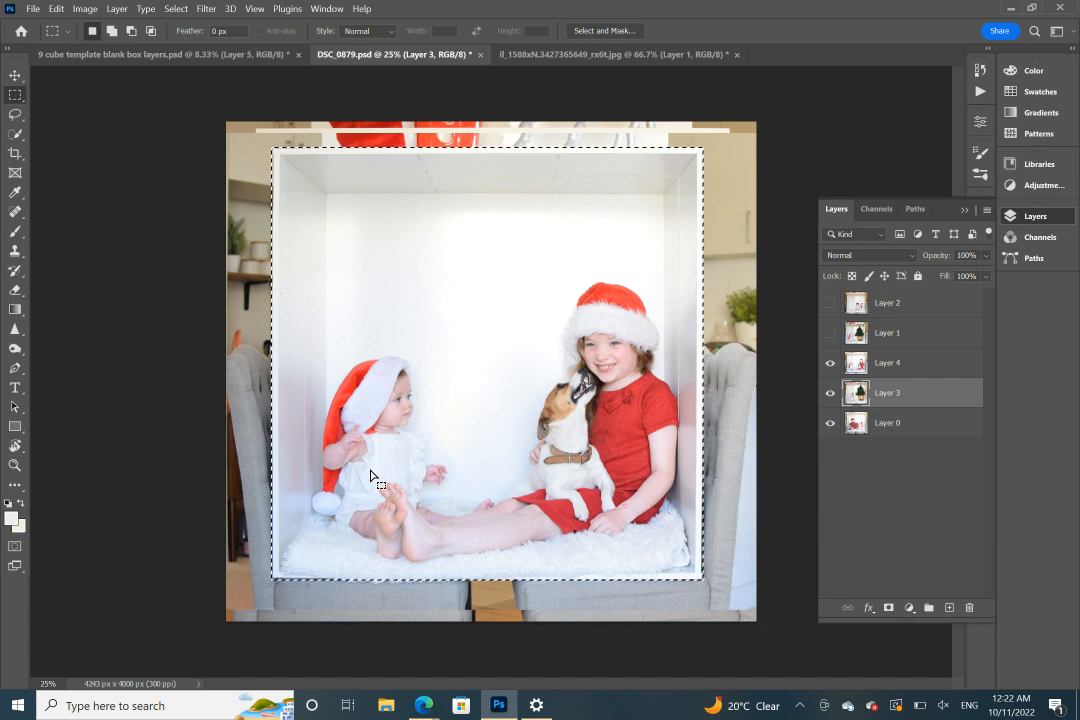
click(15, 76)
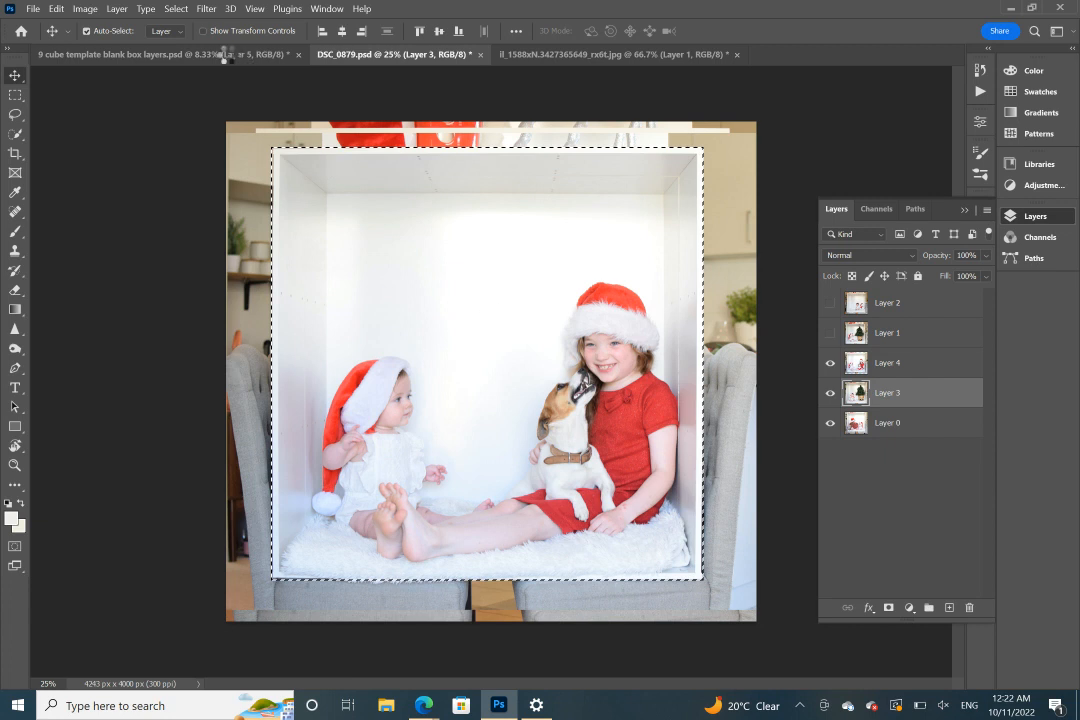
drag(228, 60, 500, 348)
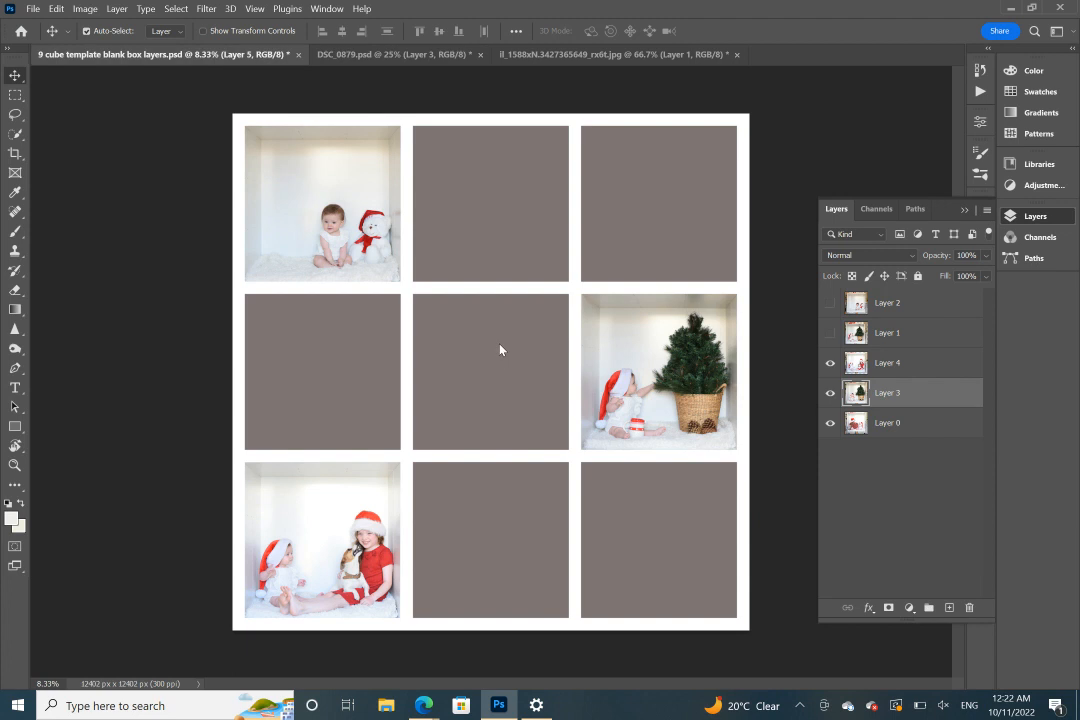
drag(500, 348, 500, 350)
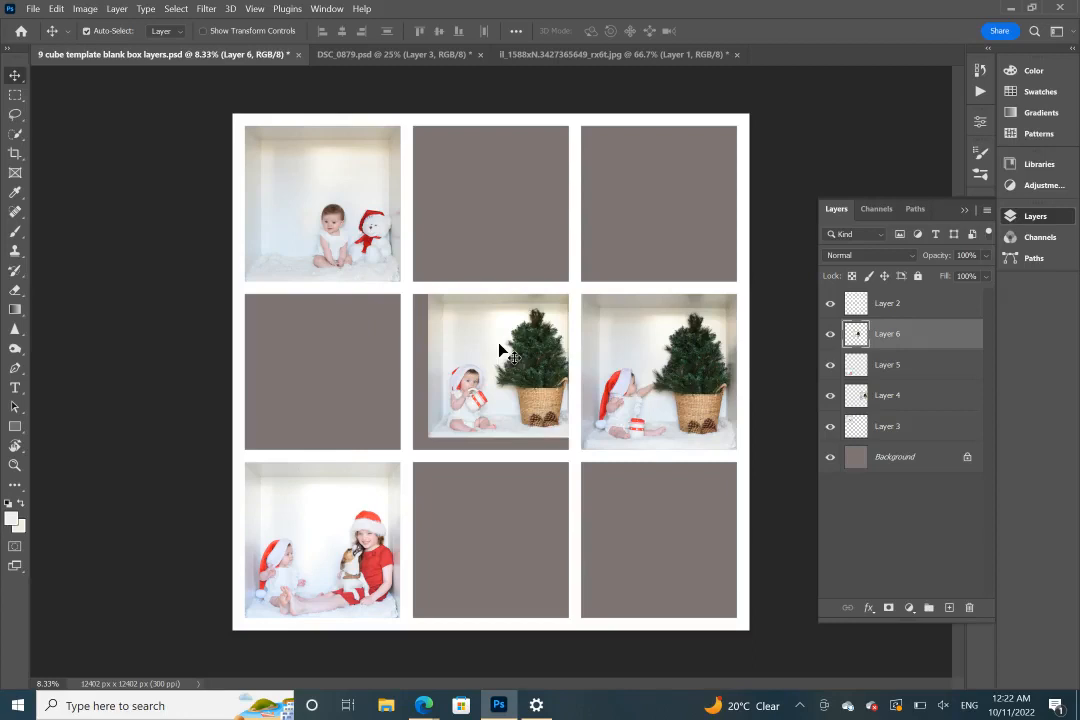
Step: Place the photo of the baby holding a mug beside the tree in the middle row's first cube and scale it to about 112%
drag(500, 350, 315, 352)
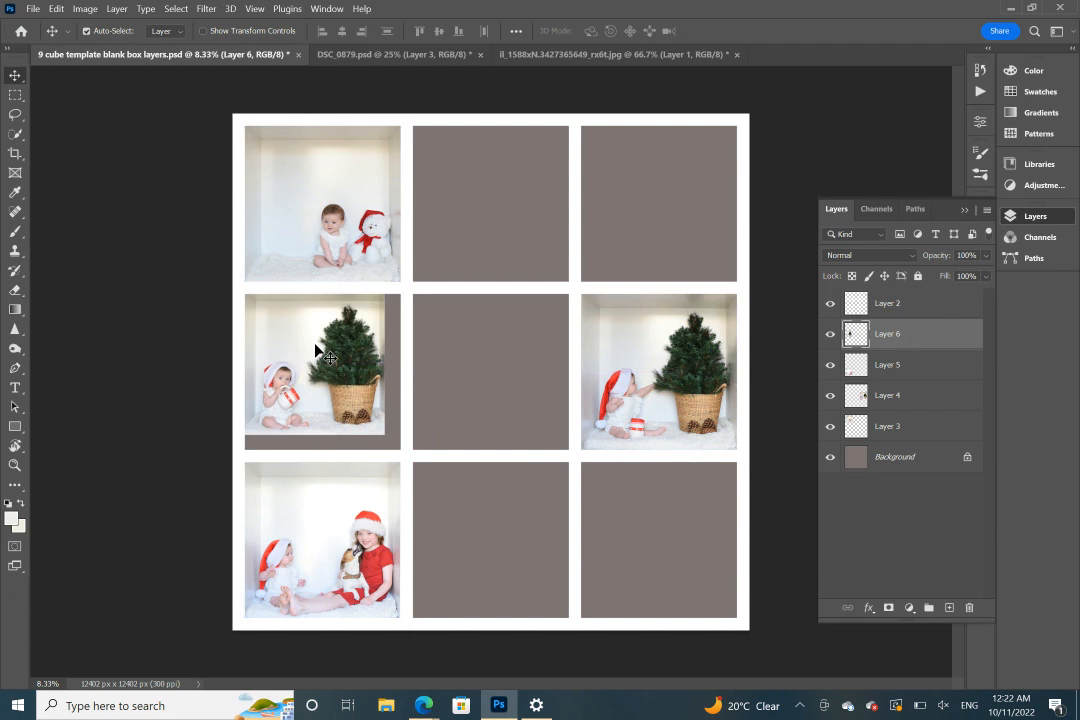
key(ctrl)
key(ctrl+t)
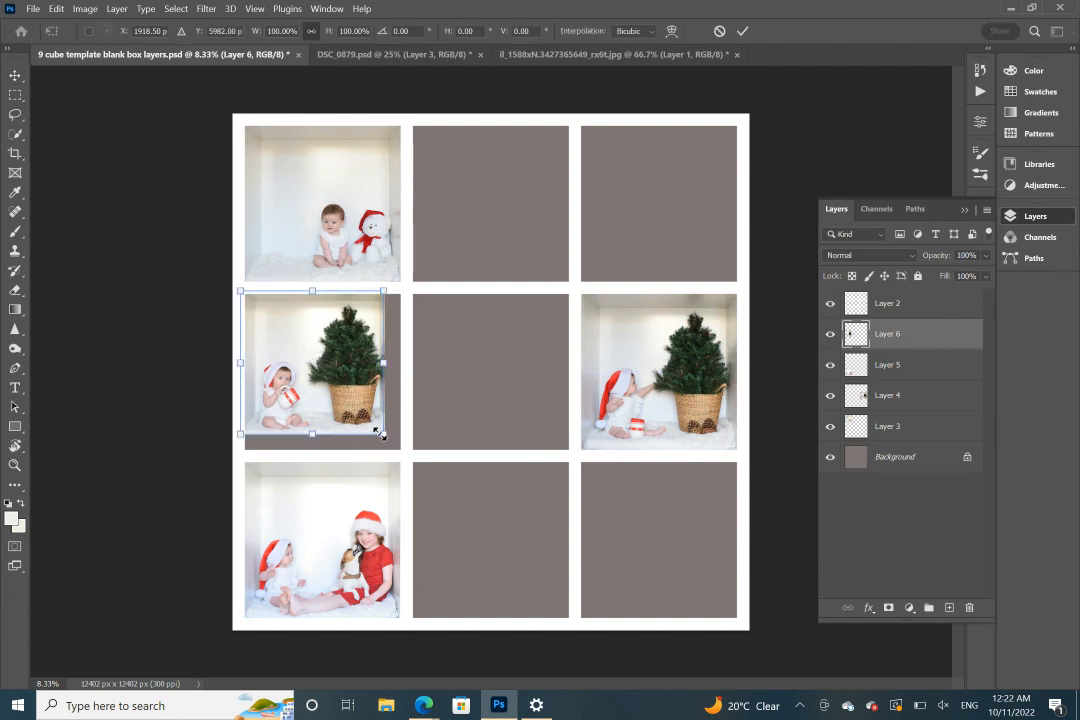
drag(380, 432, 398, 452)
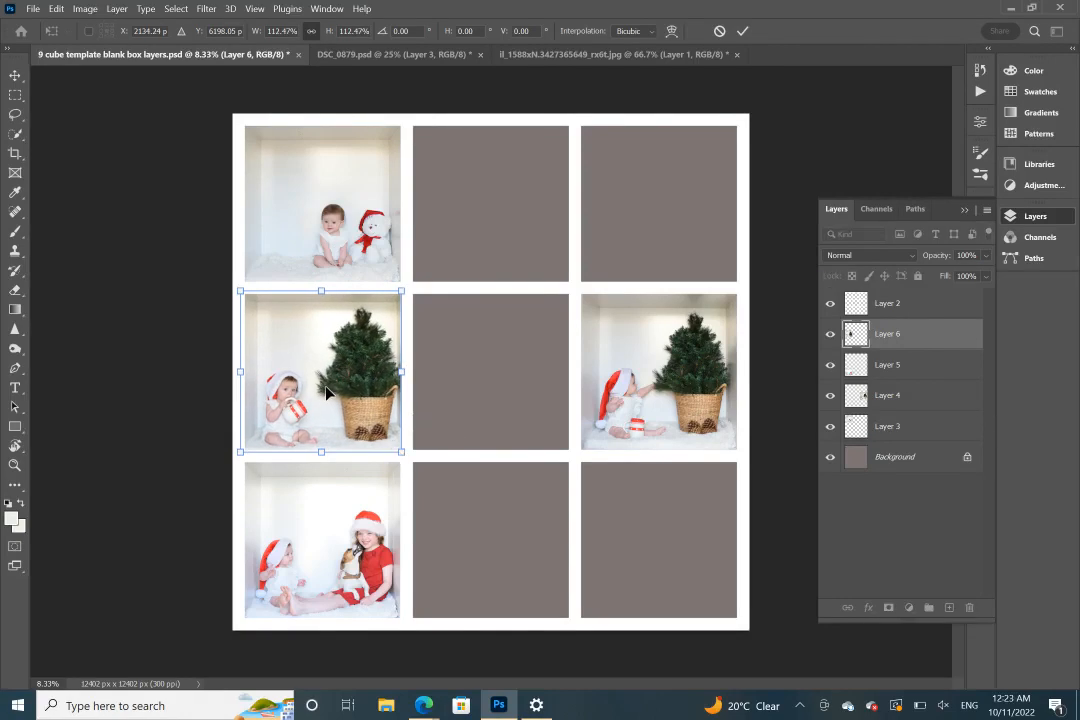
drag(325, 385, 323, 387)
key(Return)
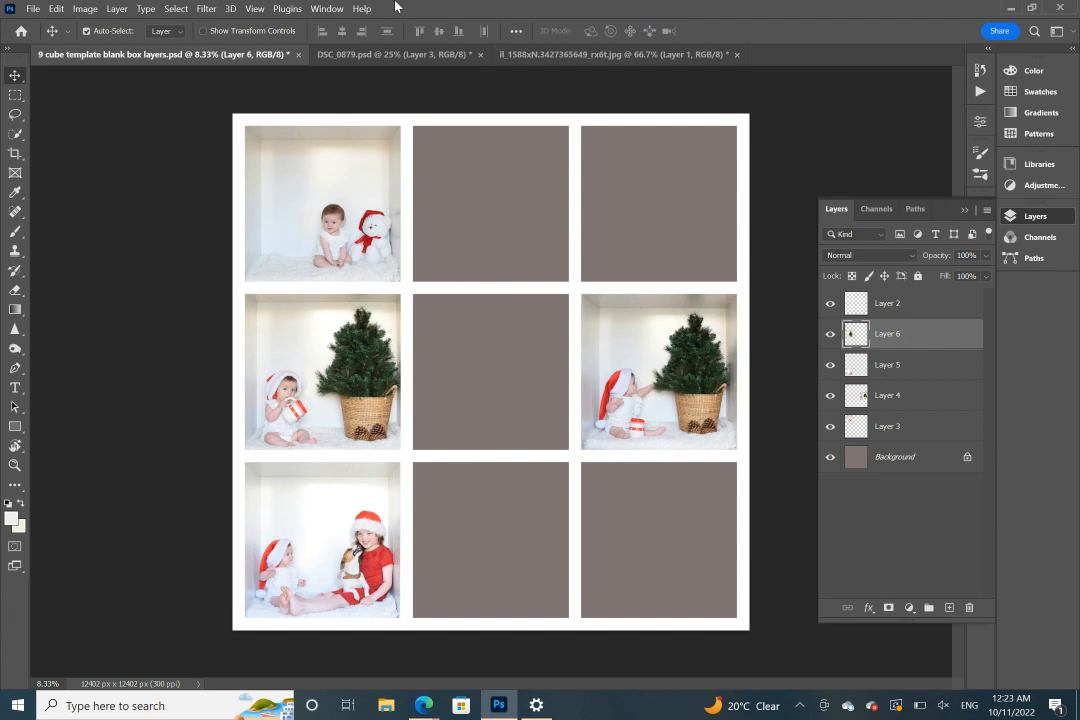
Step: In DSC_0879.psd, hide Layer 4 and Layer 3, make Layer 0 active and clear the existing selection
click(379, 55)
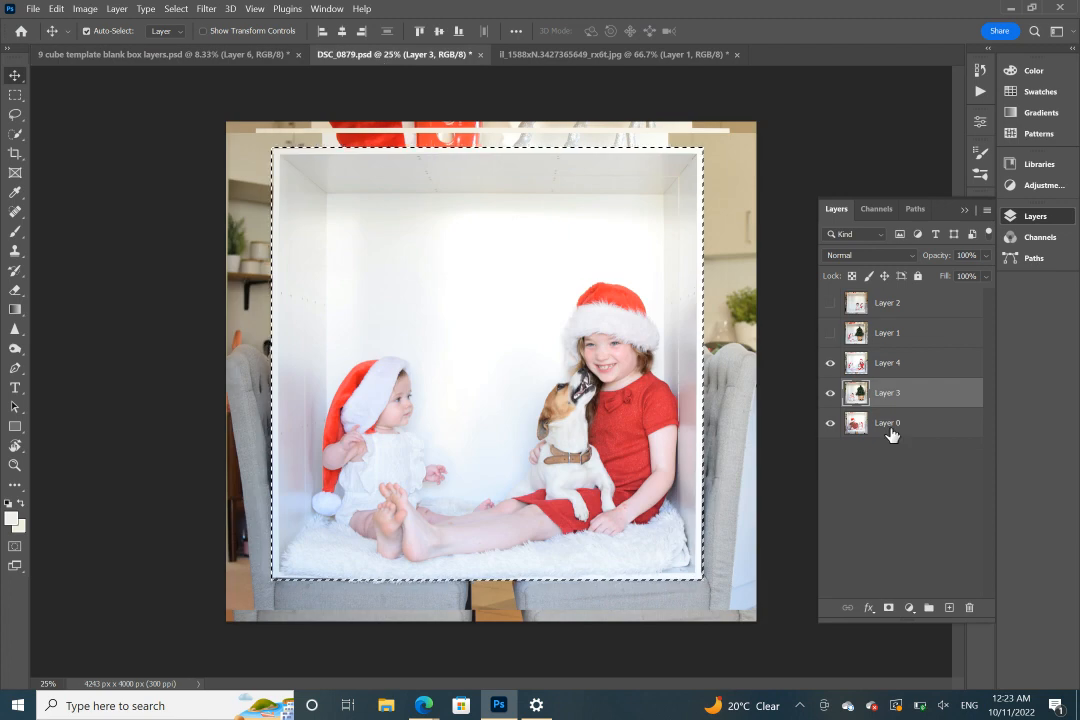
click(830, 365)
click(830, 393)
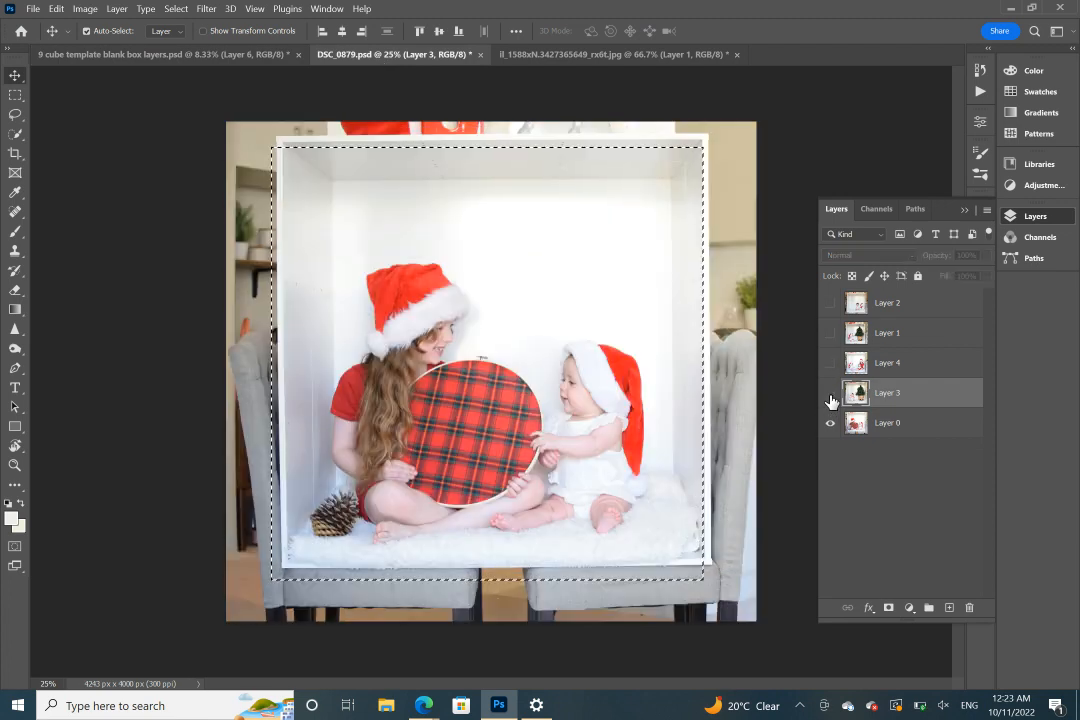
click(910, 432)
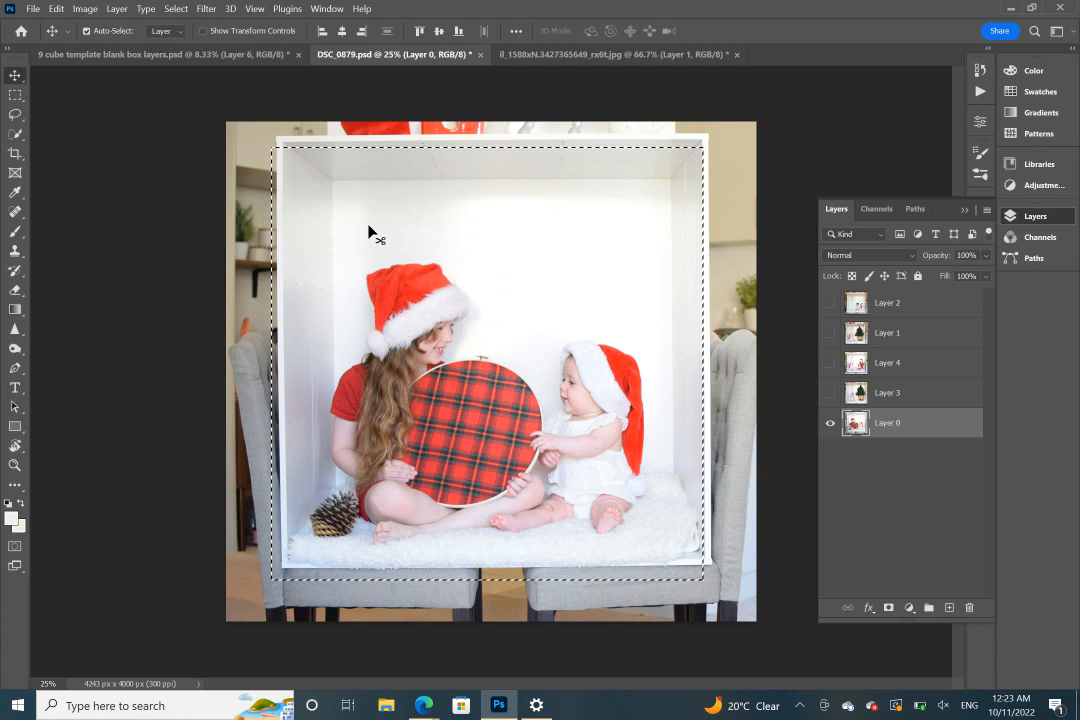
click(176, 9)
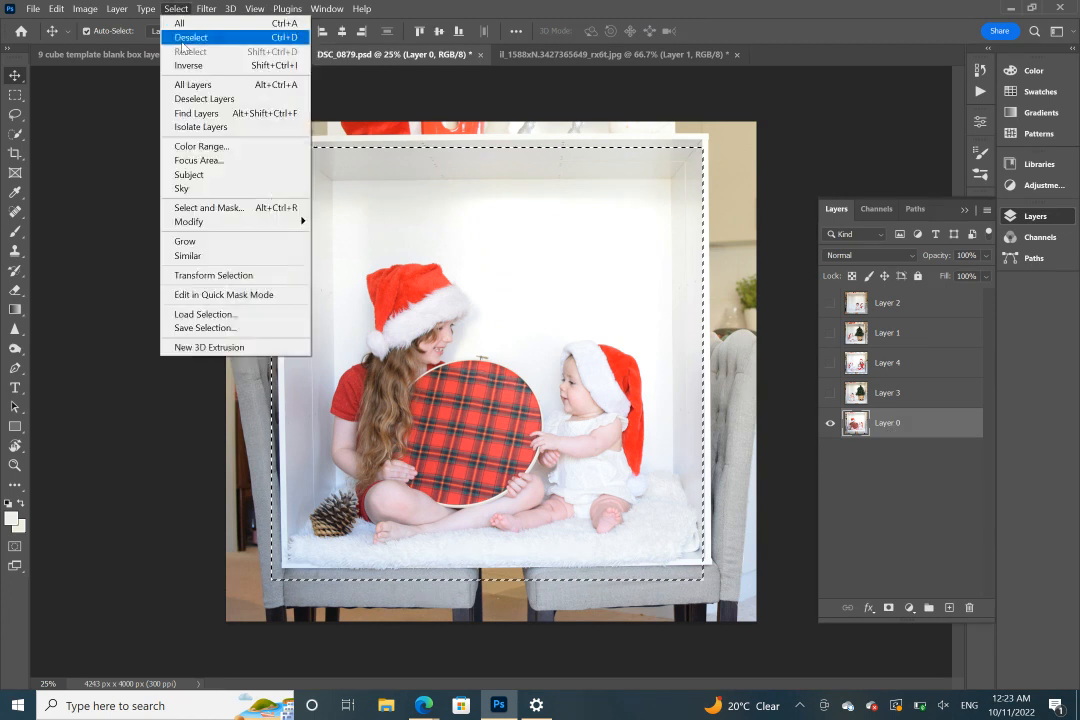
click(185, 38)
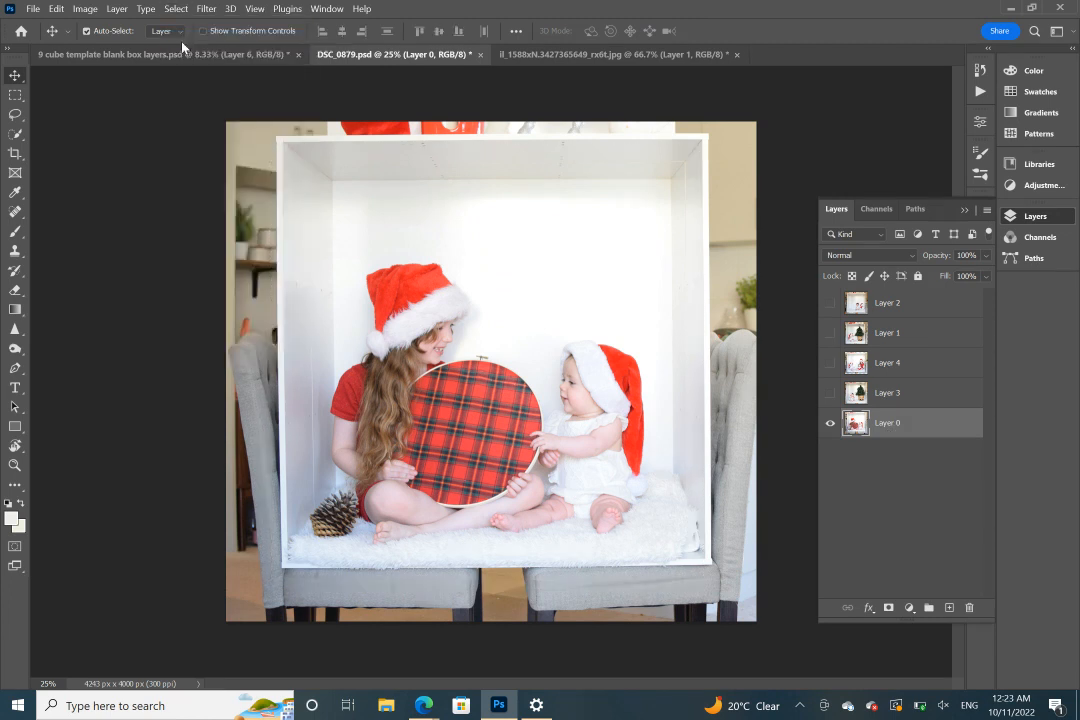
Step: With Layer 0 active, marquee the area along the white box's outer edges and copy it into the 9 cube template
click(15, 97)
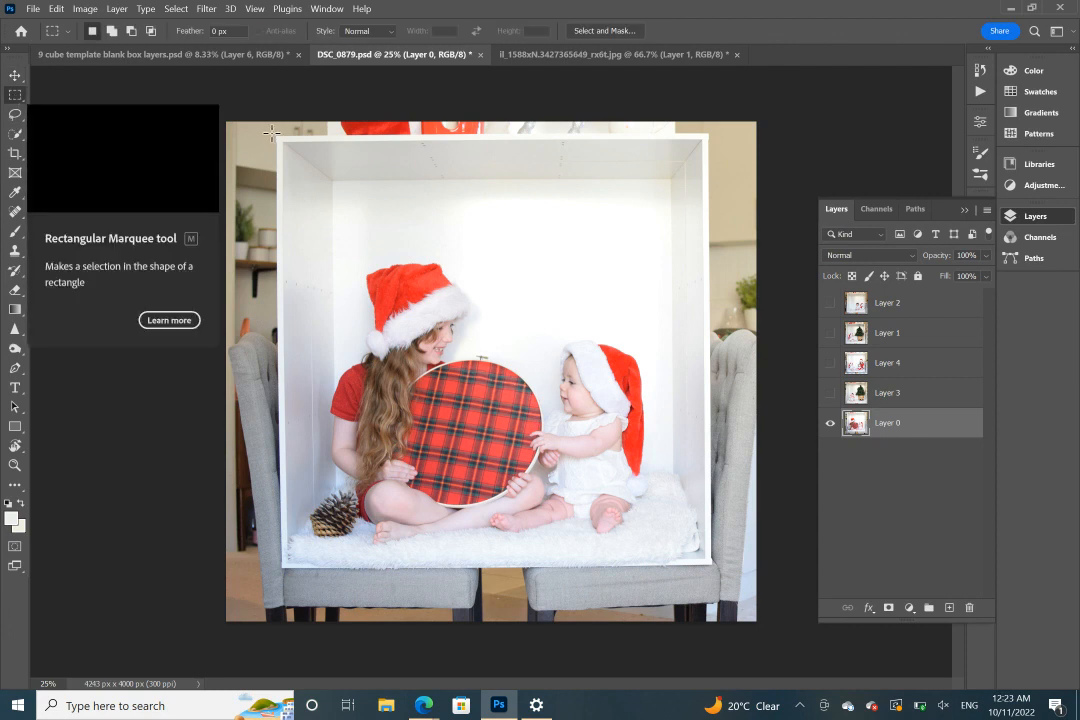
drag(277, 135, 710, 566)
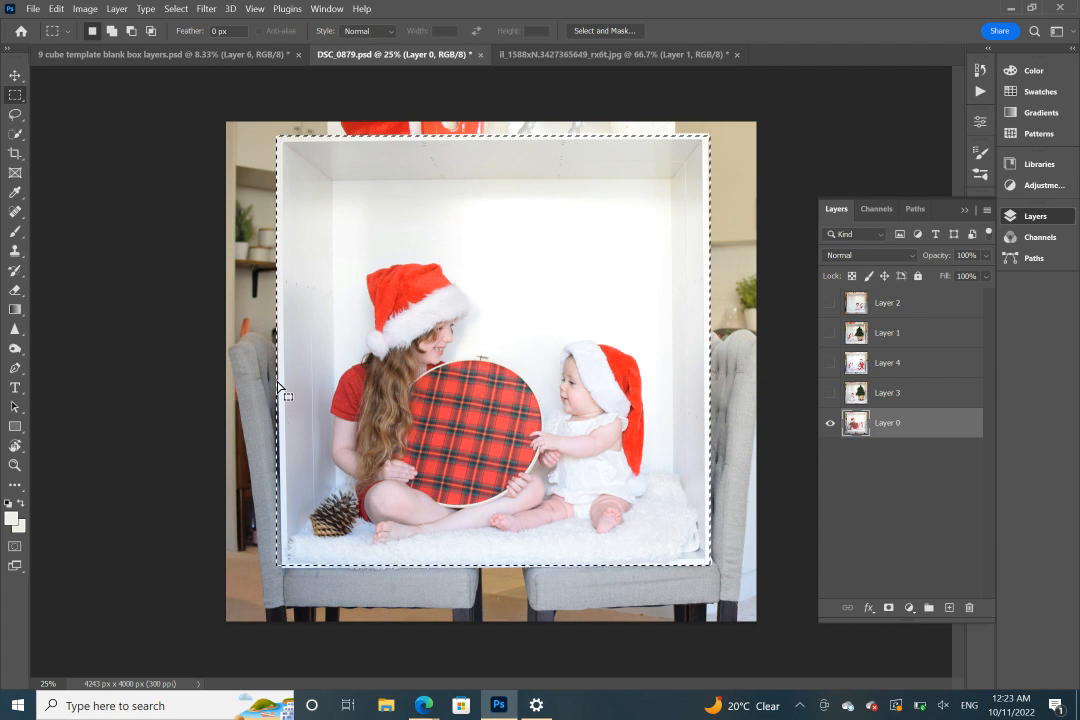
click(15, 77)
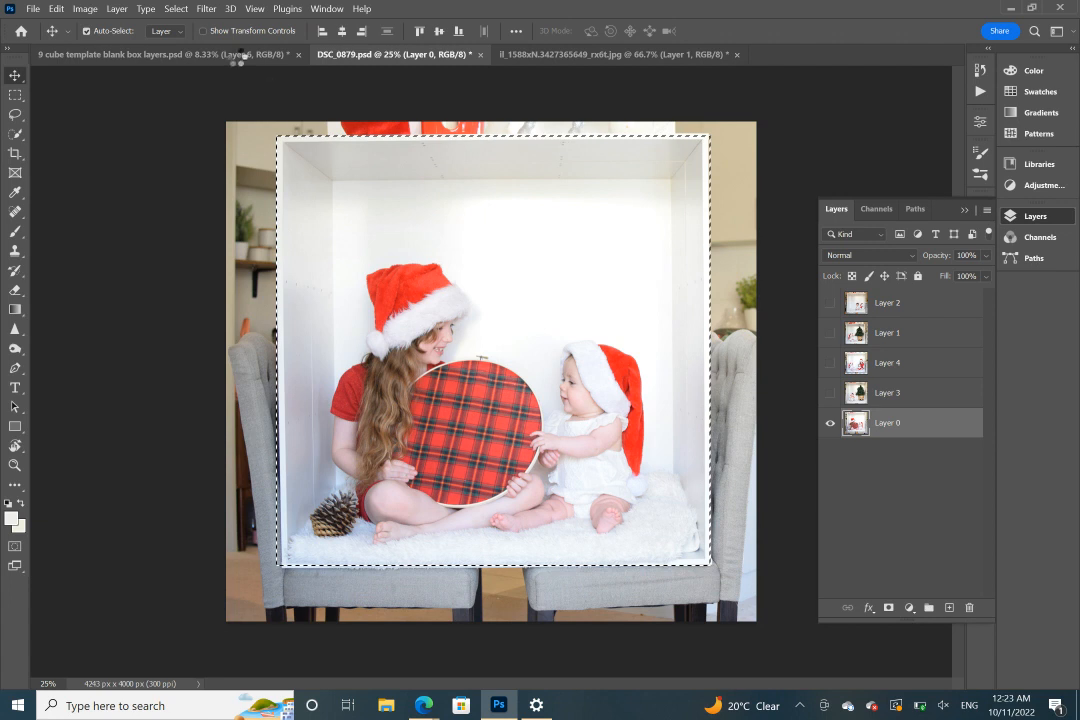
click(165, 54)
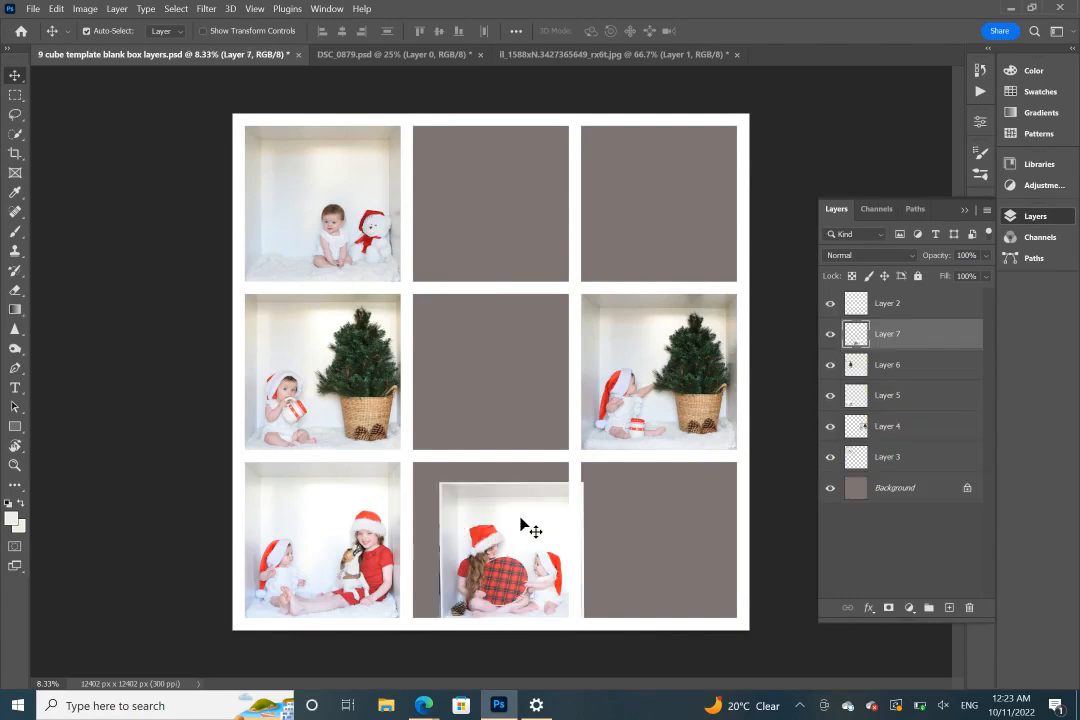
Step: Place the photo of the two children with the plaid hoop in the centre cube and scale it to about 115%
drag(521, 524, 497, 332)
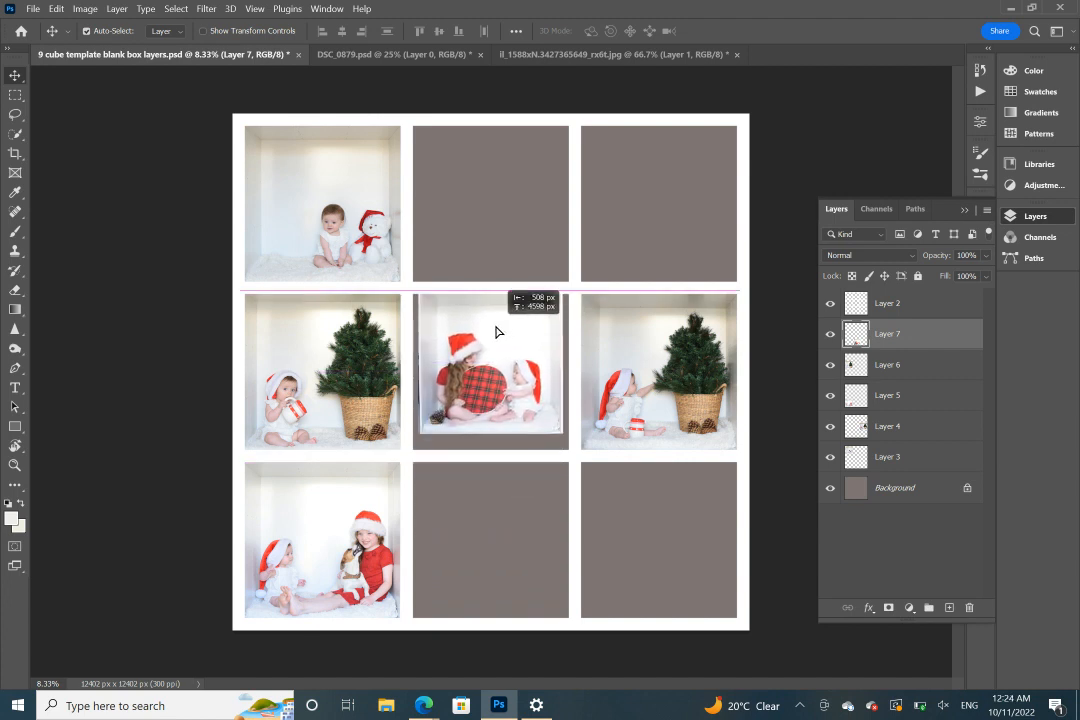
drag(497, 332, 490, 330)
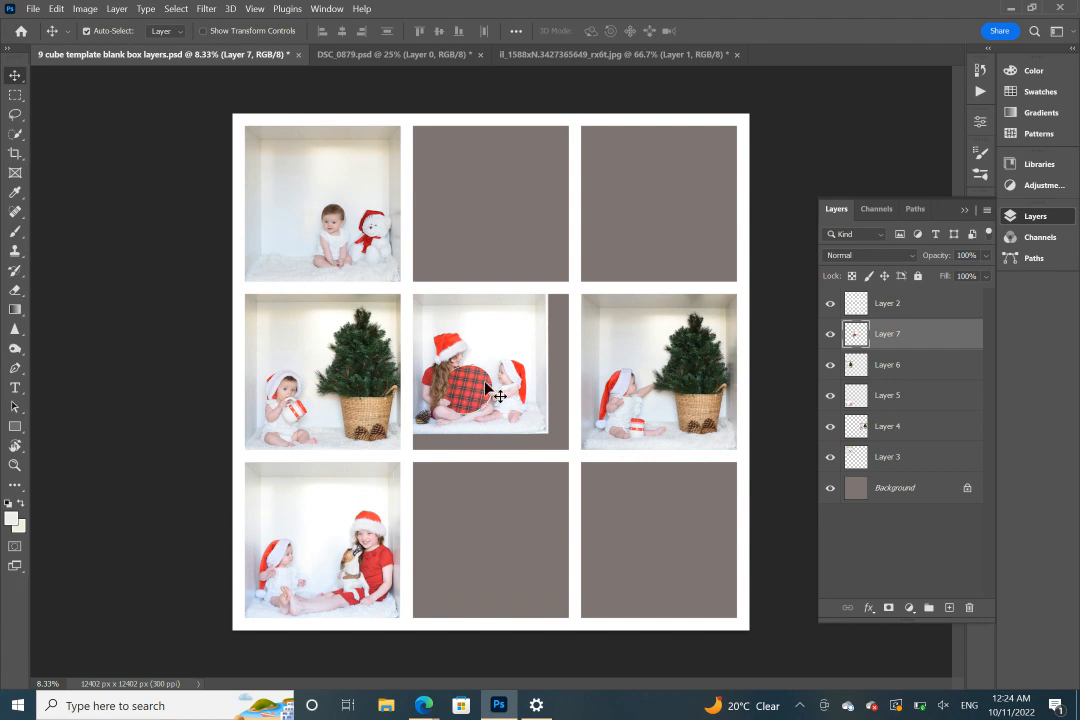
key(ctrl)
key(ctrl+t)
drag(547, 433, 569, 455)
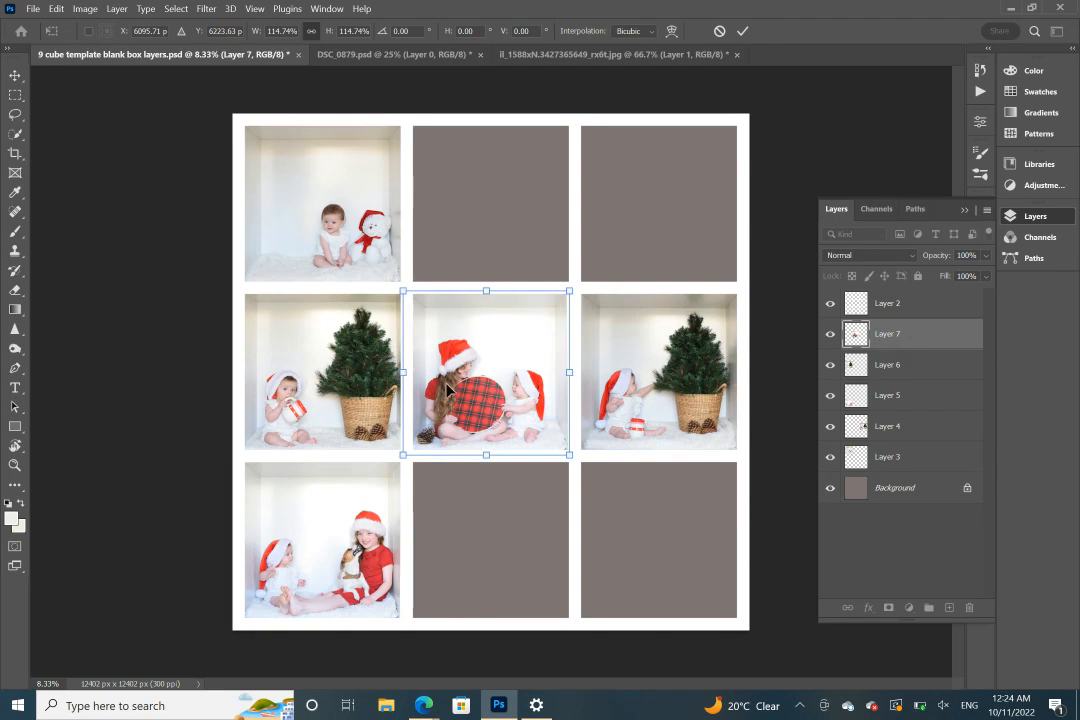
key(Return)
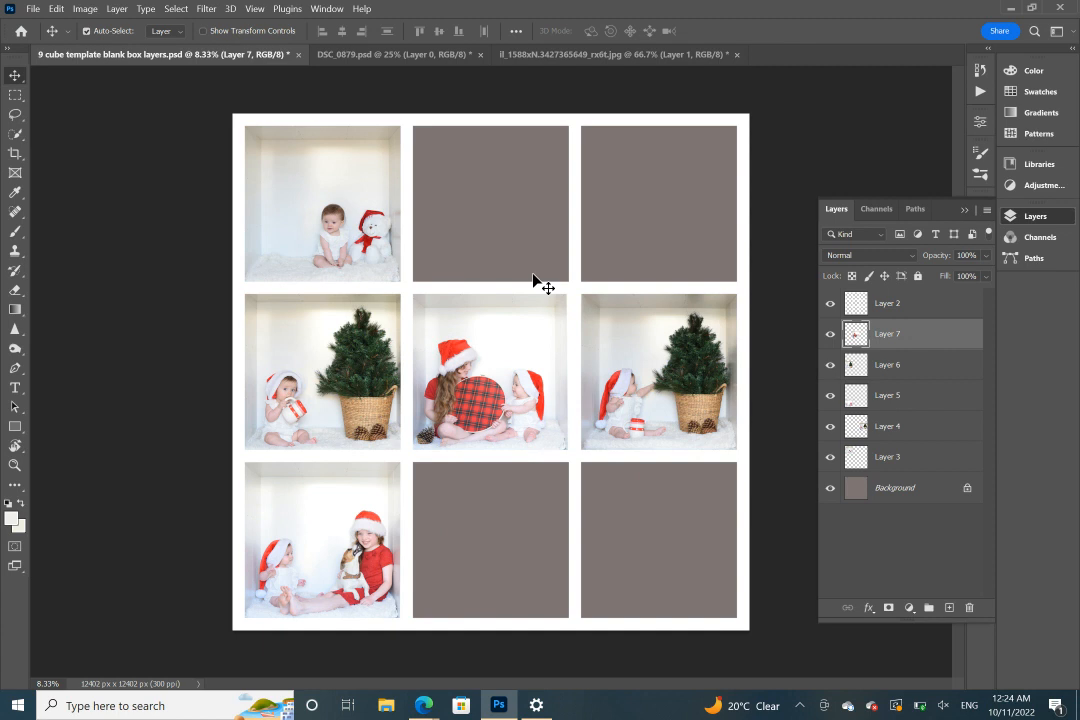
Step: Flatten all layers of the nine-cube collage into a single image
click(33, 9)
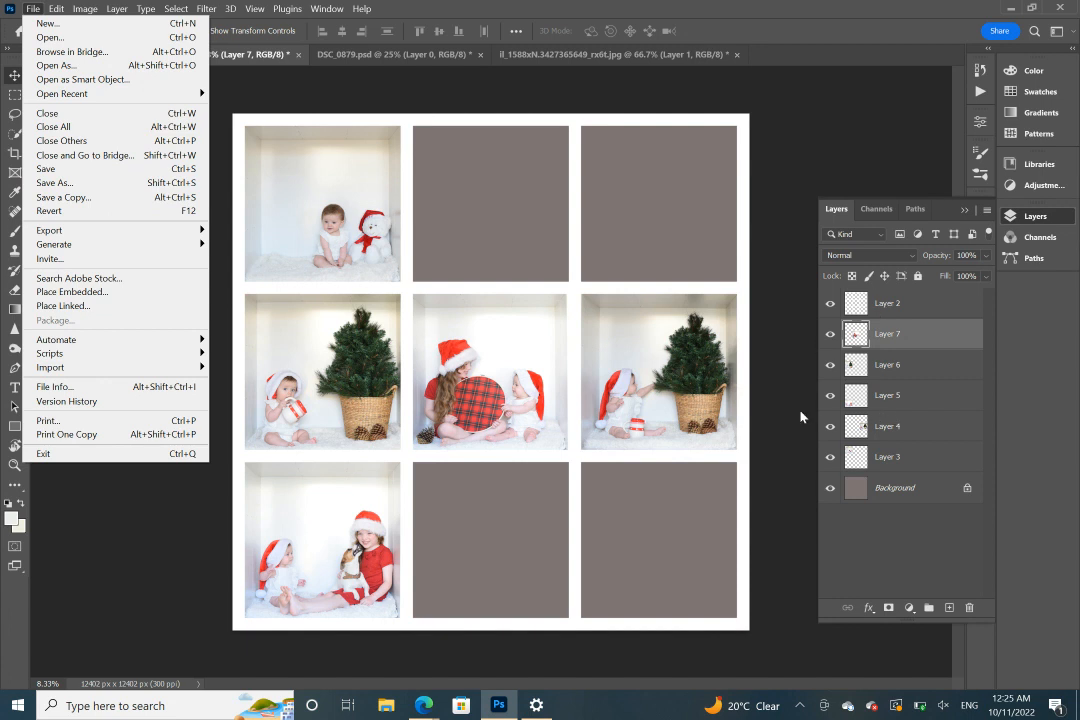
click(106, 11)
click(112, 10)
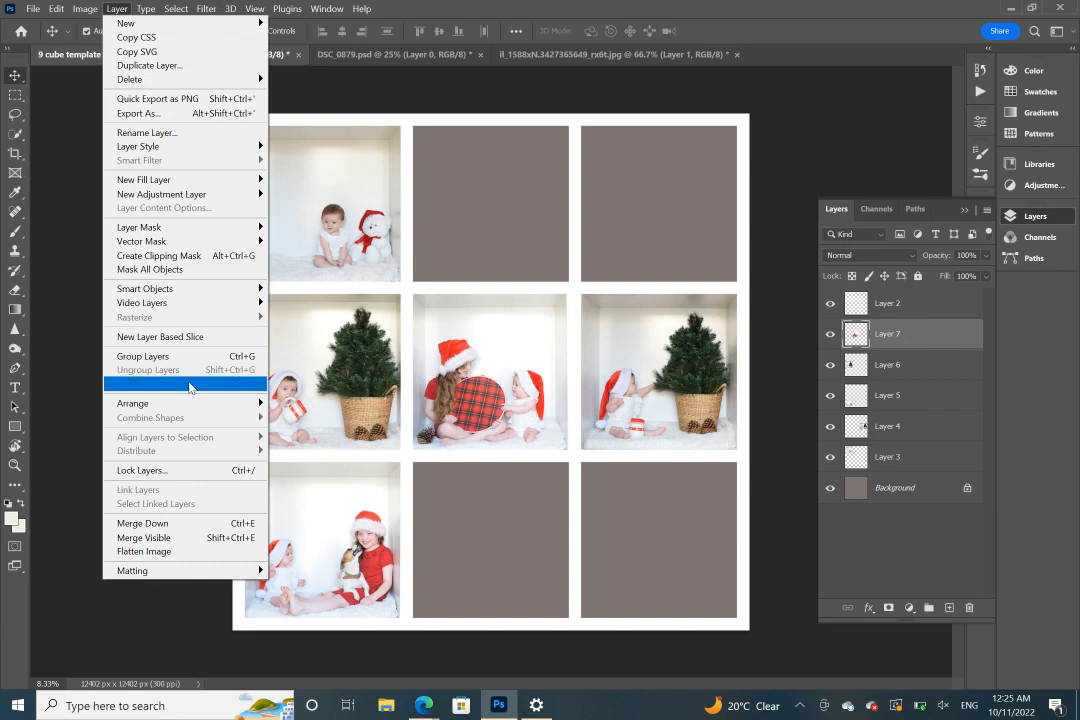
click(170, 555)
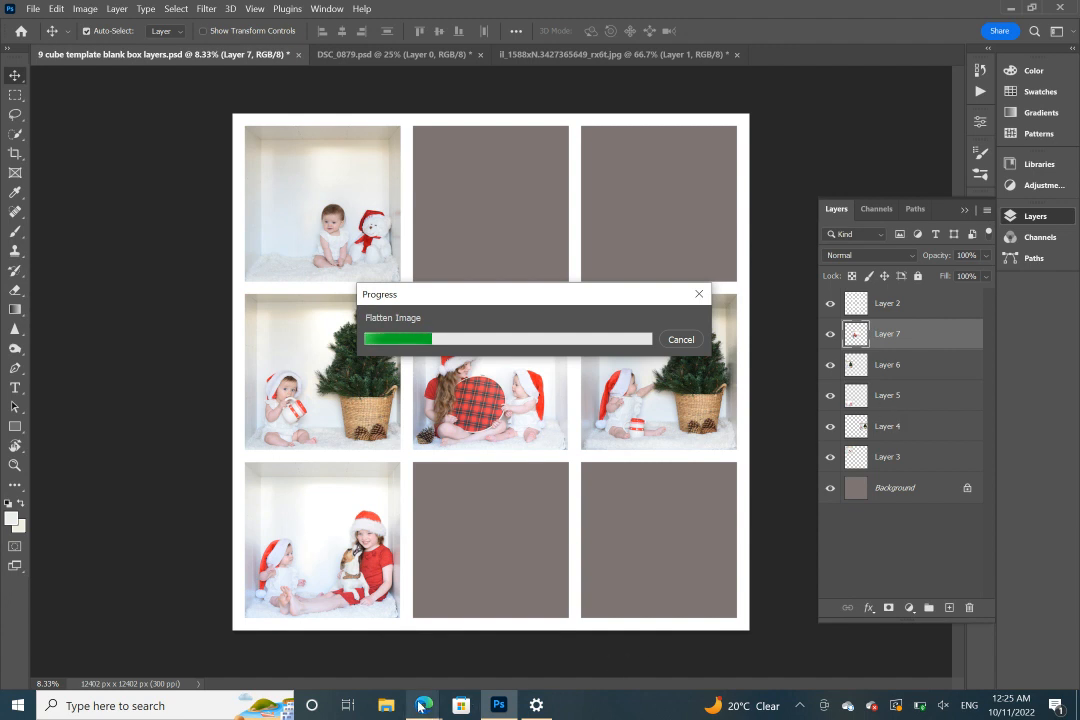
mouse_move(422, 706)
click(505, 625)
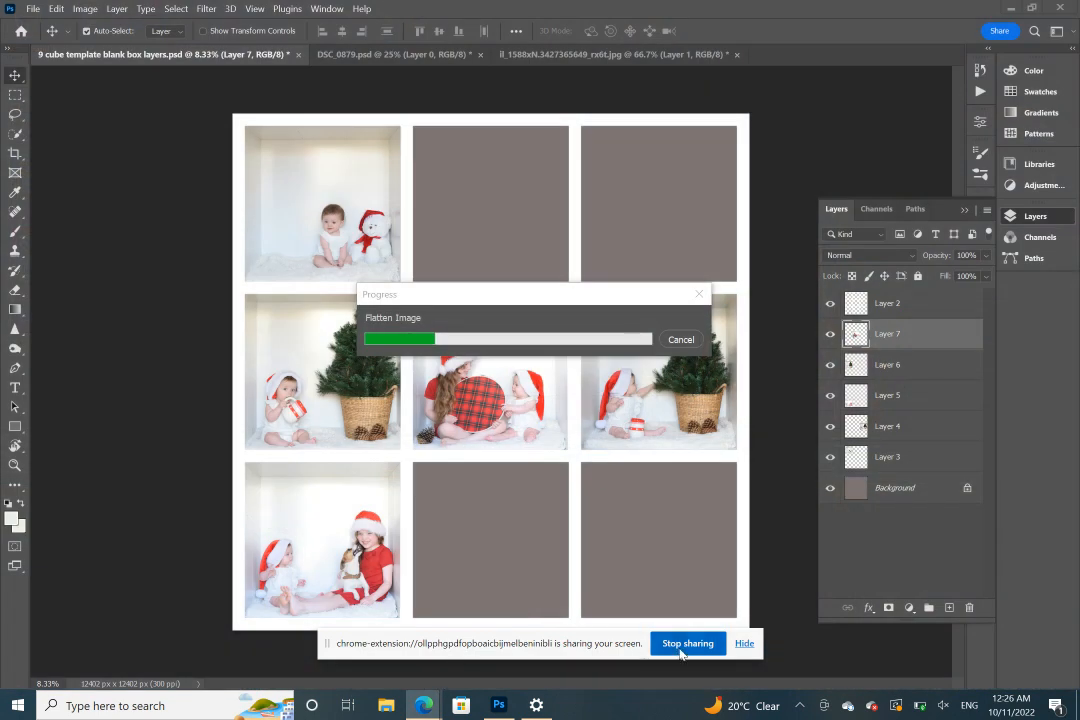